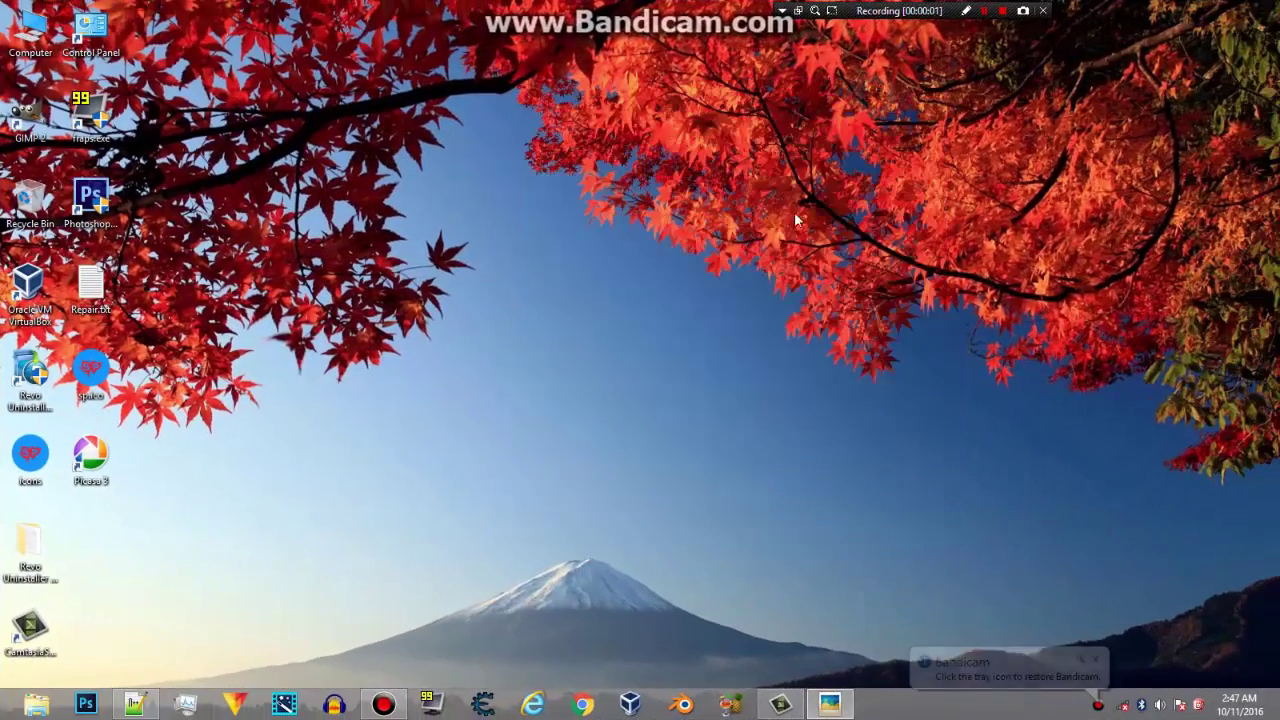
Refresh the desktop, then preview the finished SP logo in Picasa Photo Viewer and minimize it.
right_click(795, 219)
click(797, 258)
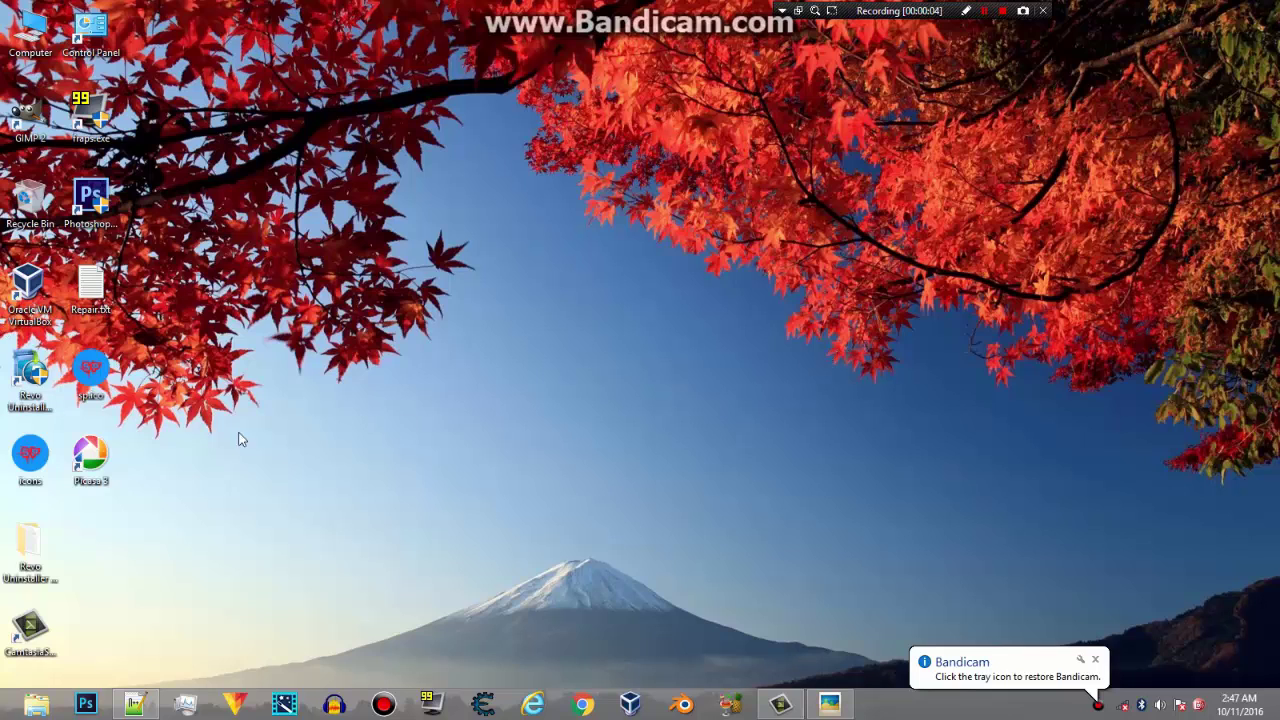
click(828, 703)
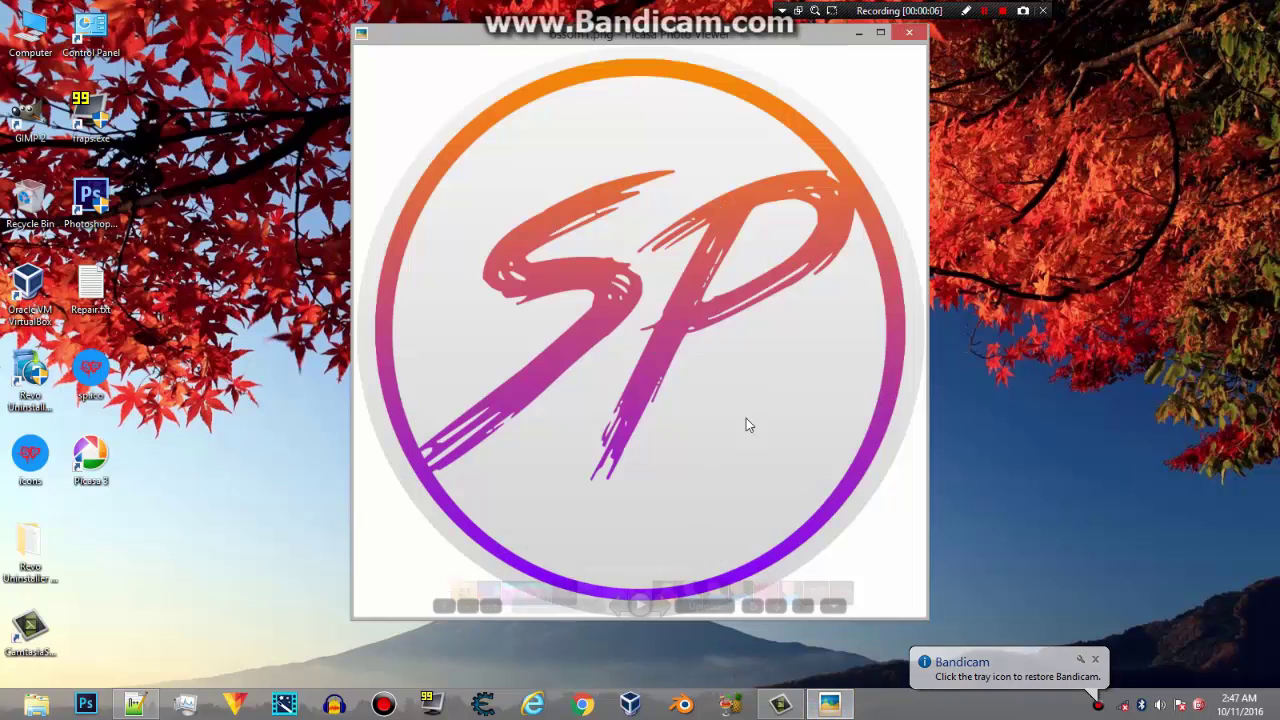
click(862, 37)
Refresh the desktop again so it is clear.
right_click(589, 129)
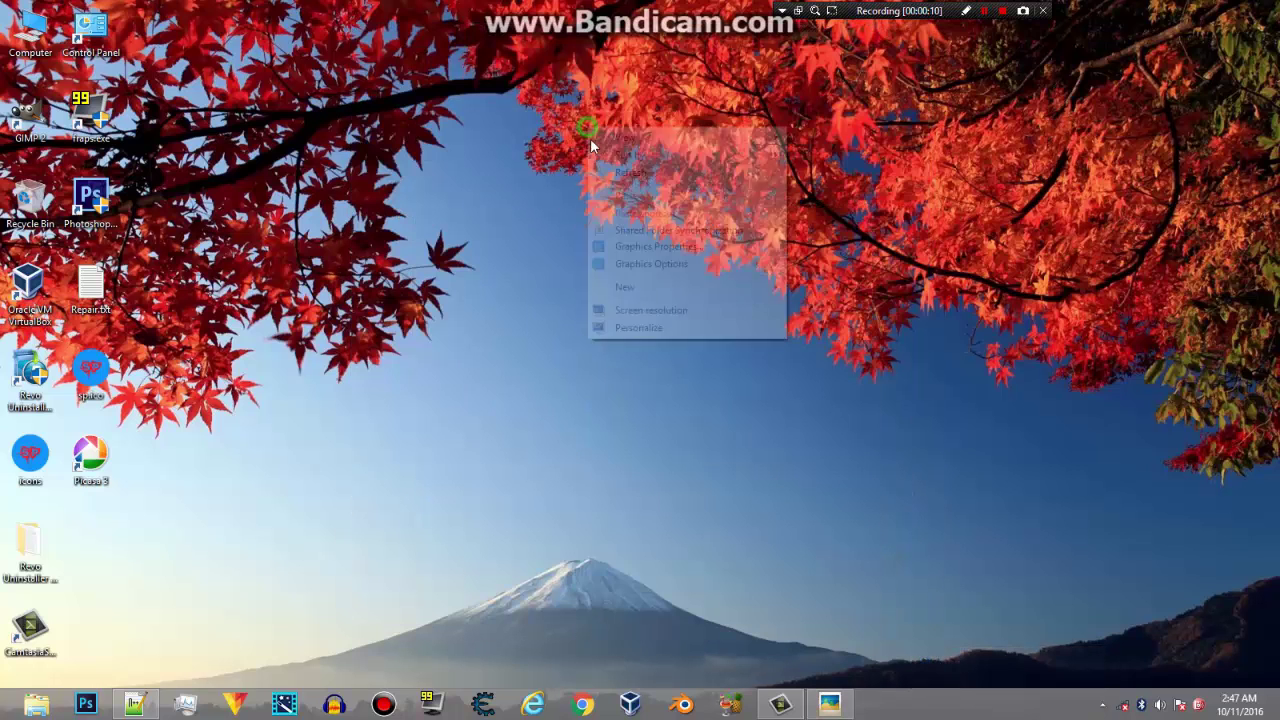
right_click(616, 170)
click(640, 211)
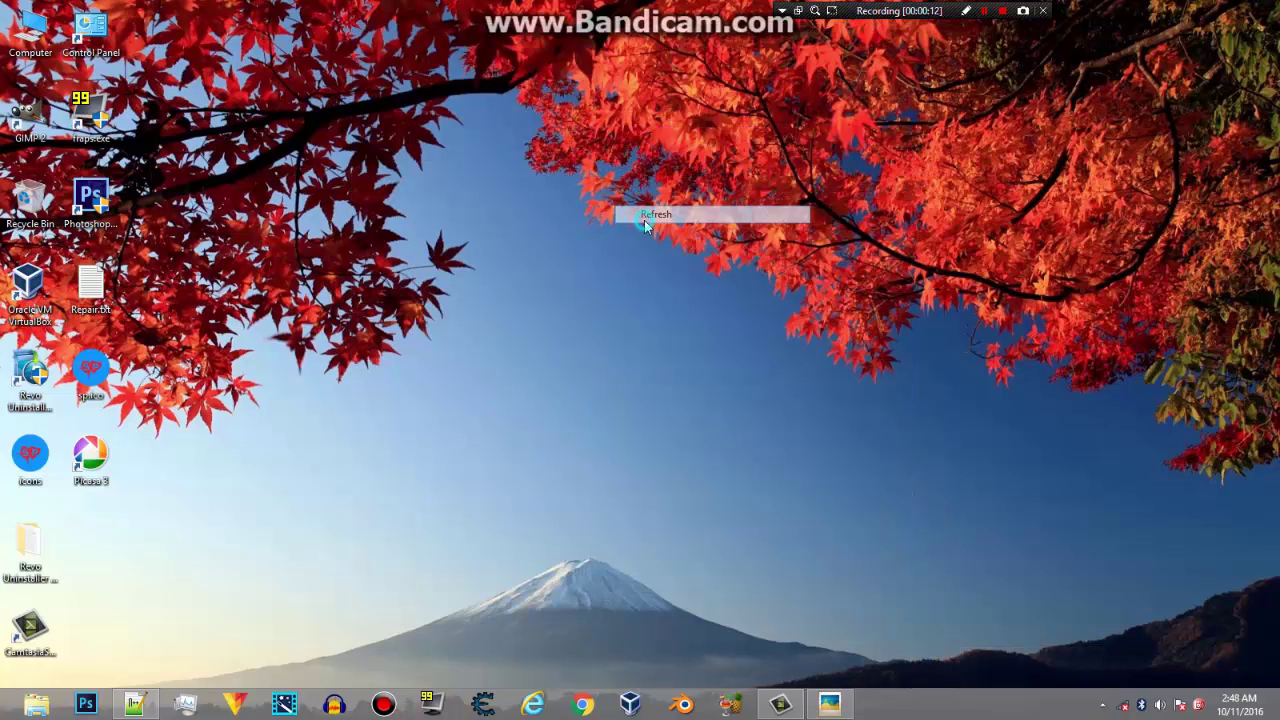
Launch GIMP from the desktop and create a new blank 900 × 900 px image.
click(17, 140)
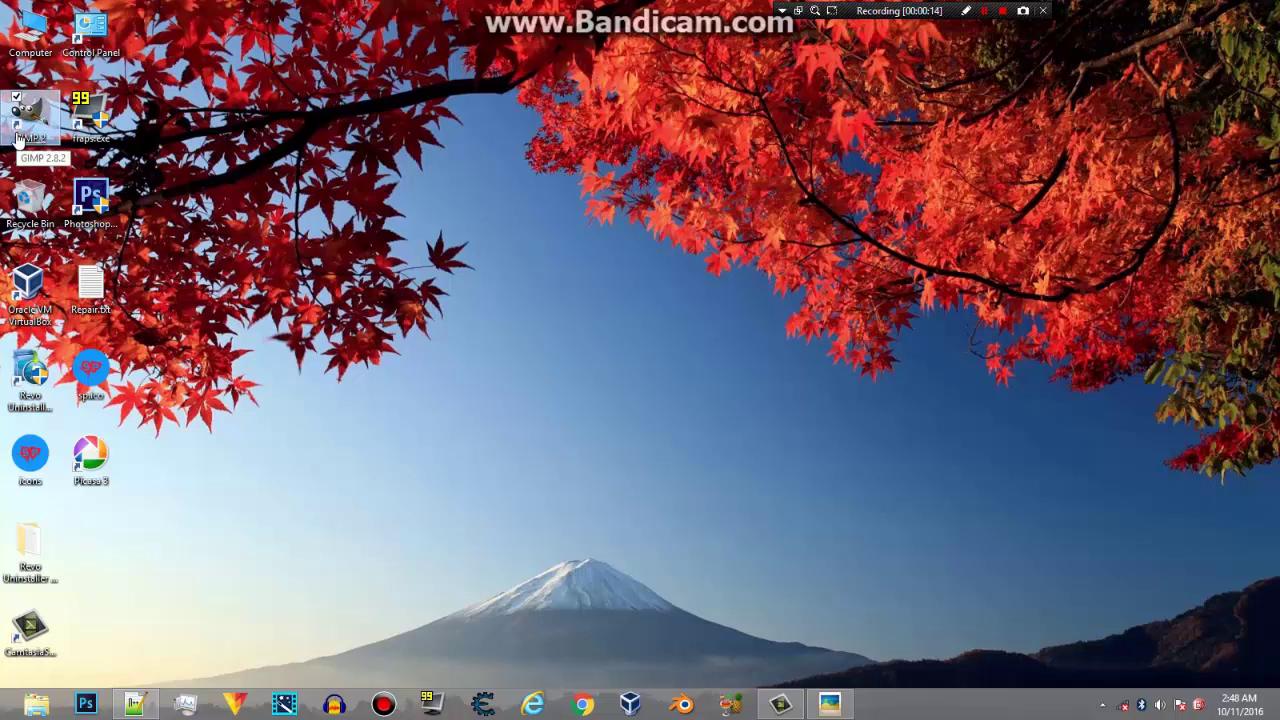
double_click(17, 140)
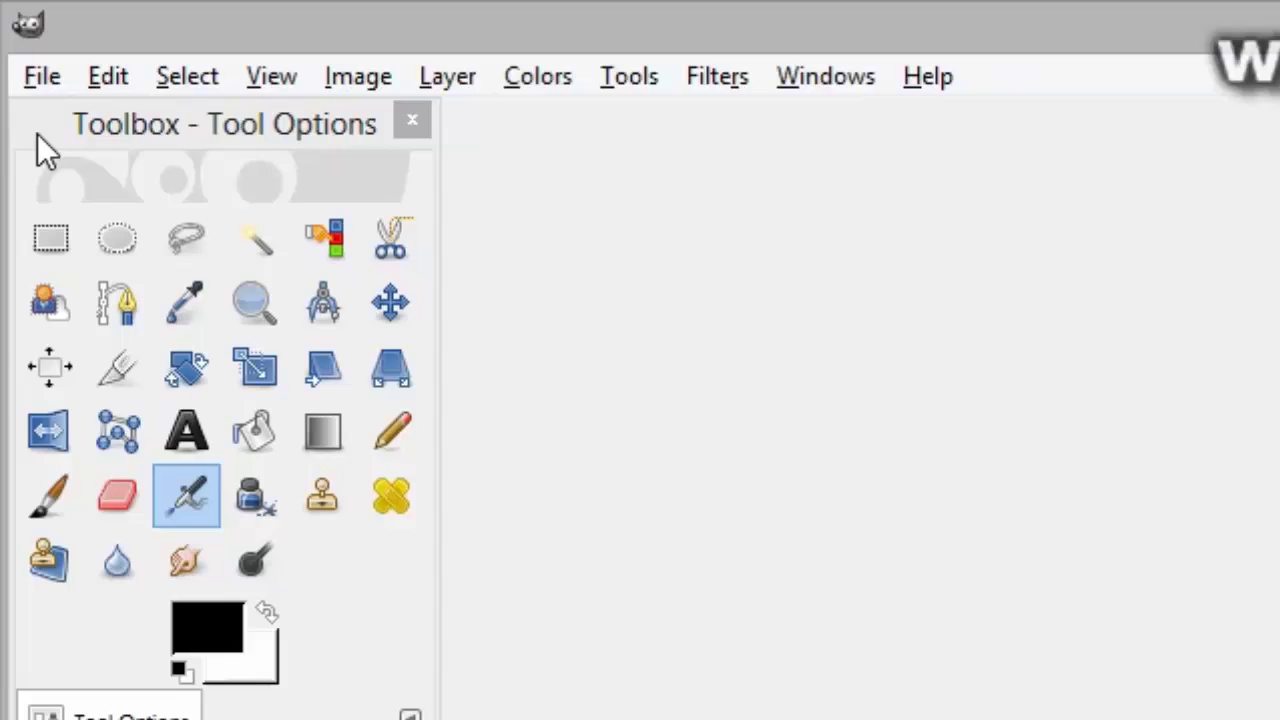
click(16, 30)
mouse_move(31, 66)
click(82, 155)
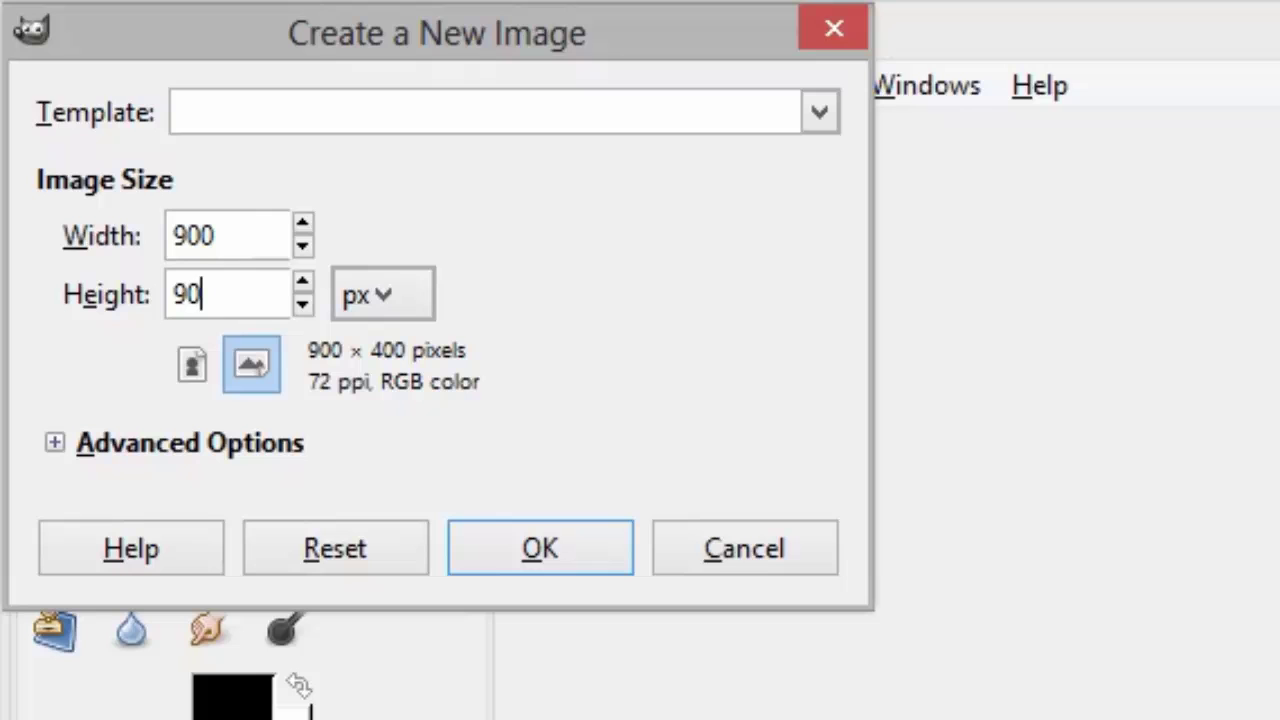
click(479, 548)
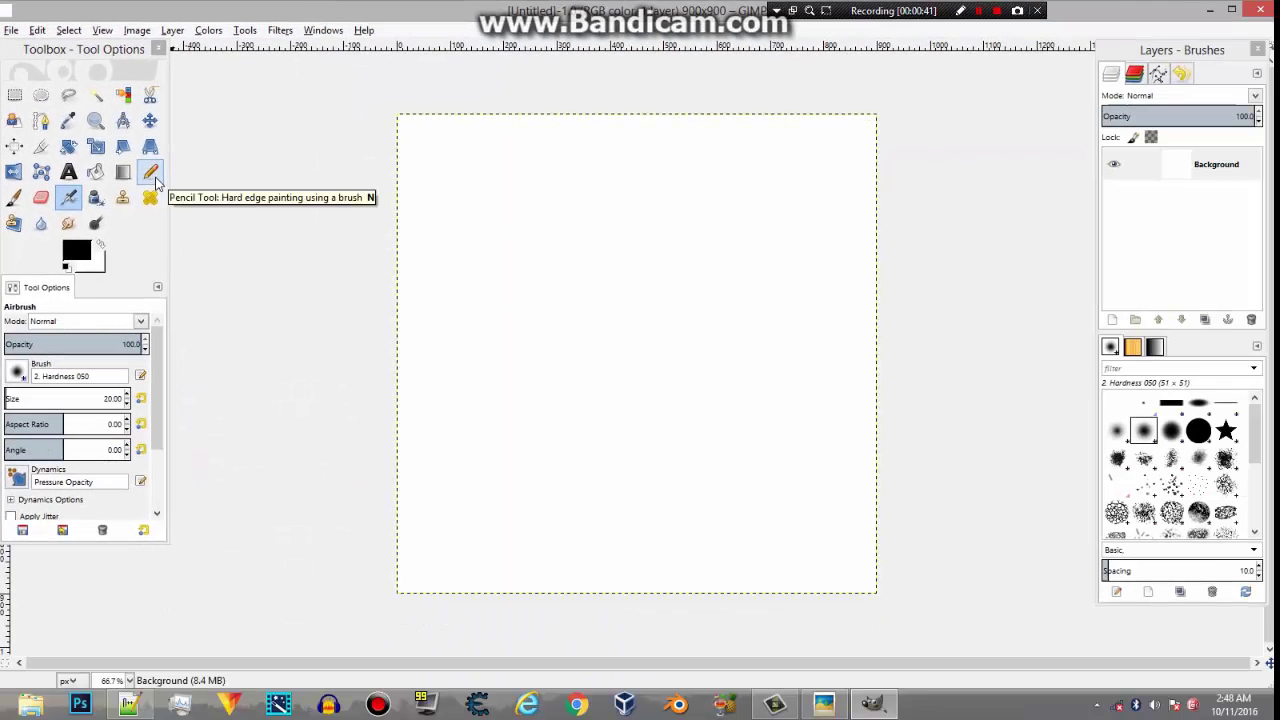
Add a new layer and draw an ellipse selection from the canvas's top-left to bottom-right corner.
click(139, 171)
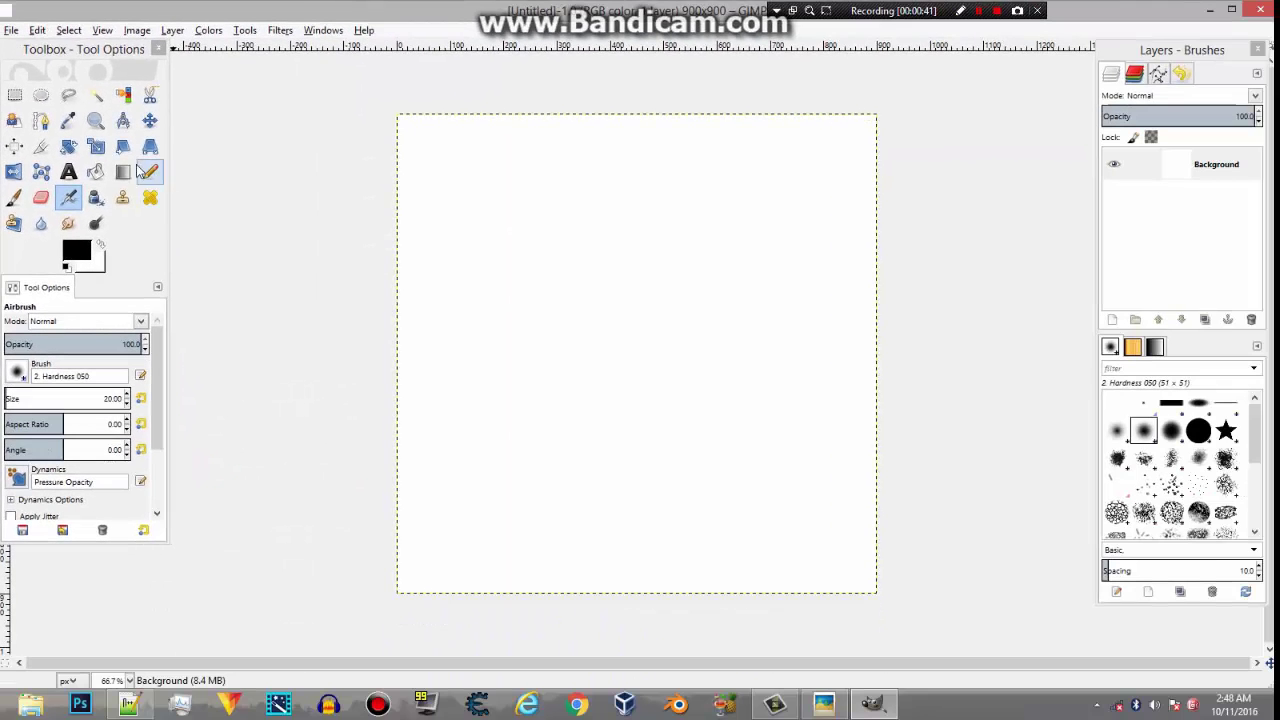
click(41, 96)
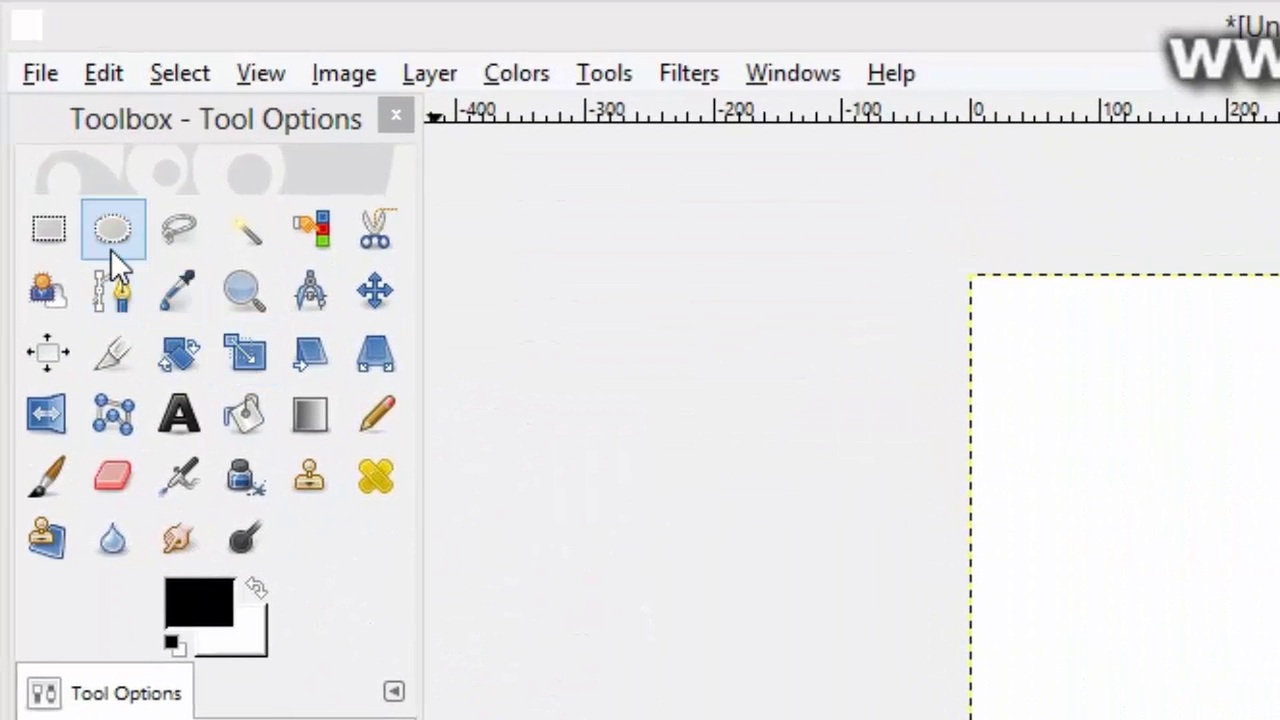
click(112, 240)
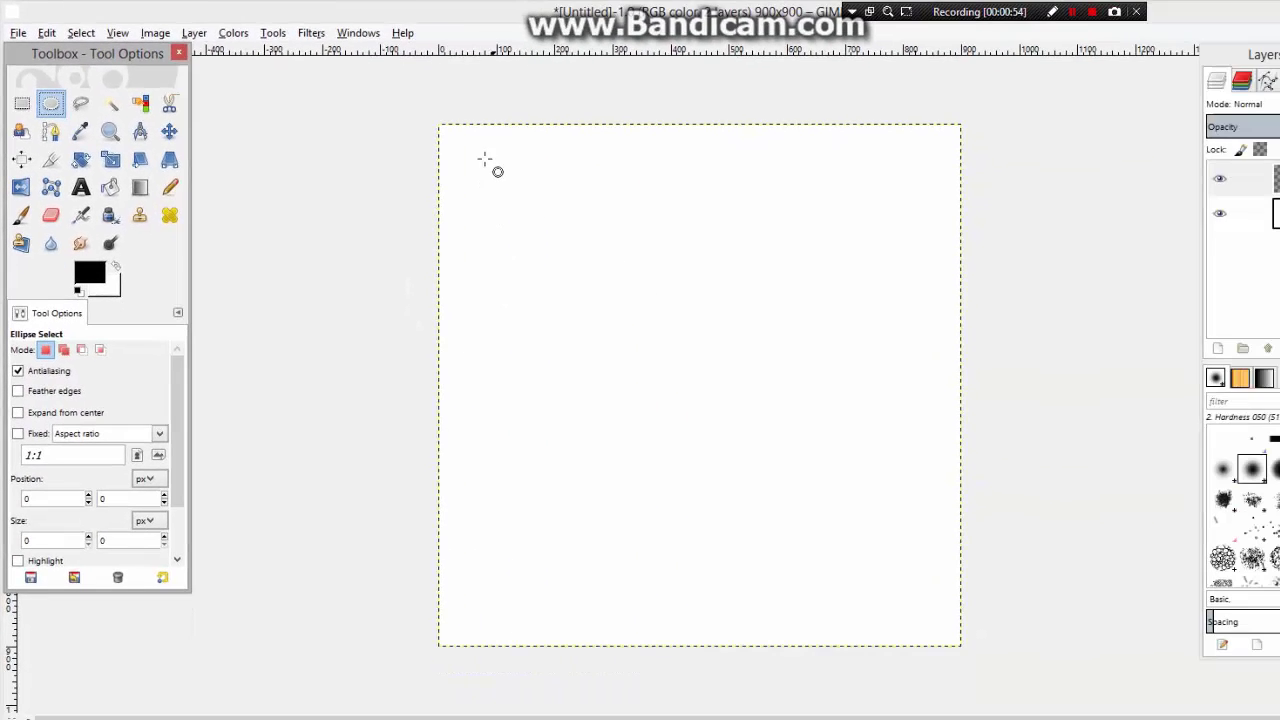
drag(441, 128, 971, 657)
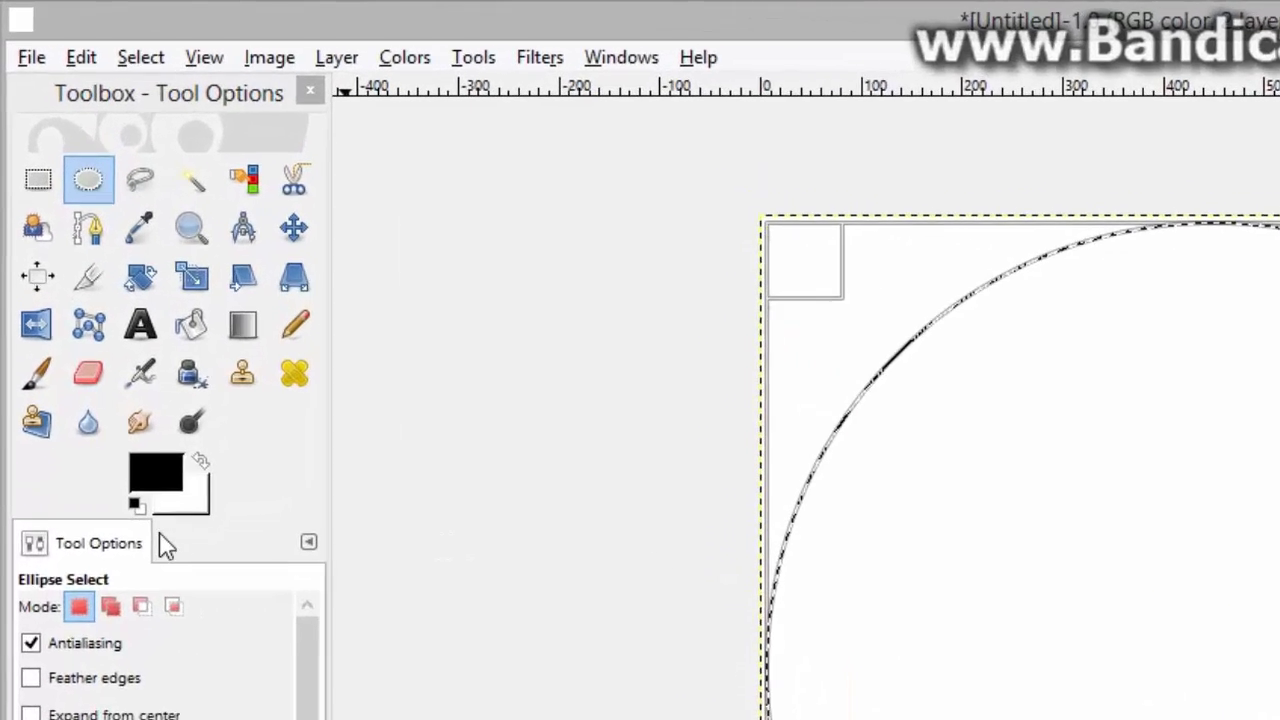
Pick the Blend tool and set the foreground colour to near-white f4f4f4.
click(250, 324)
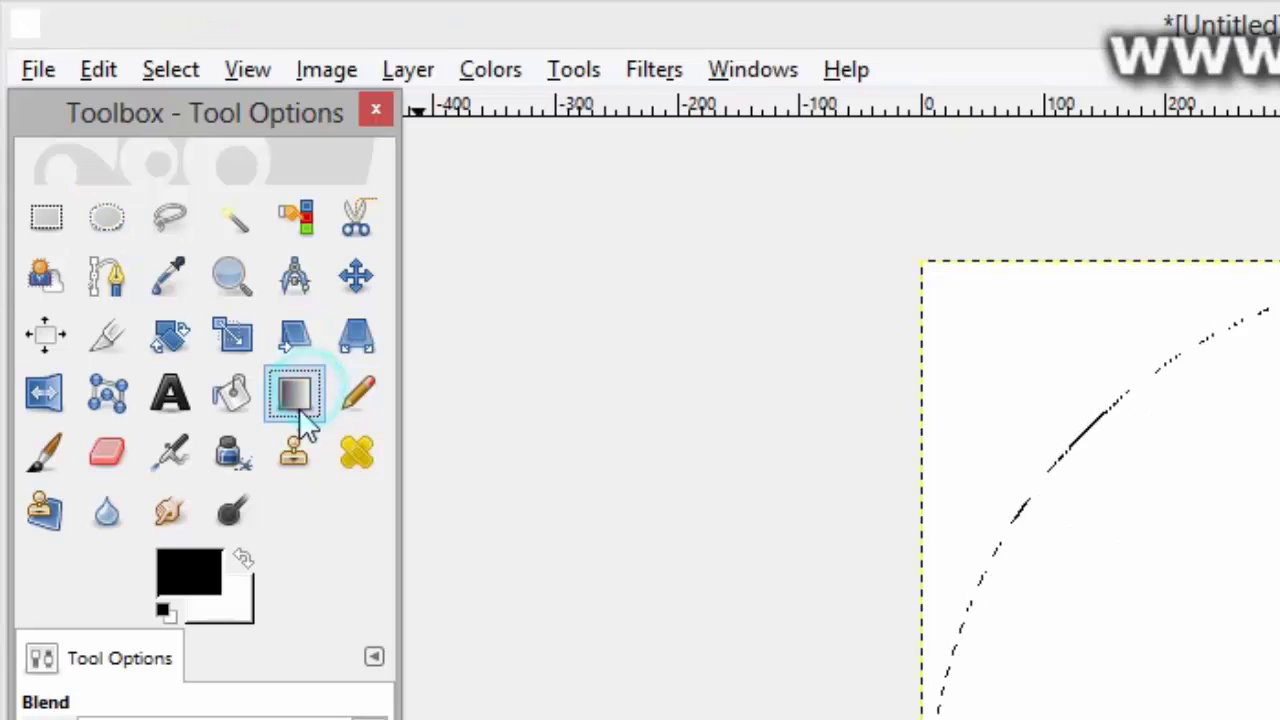
click(180, 565)
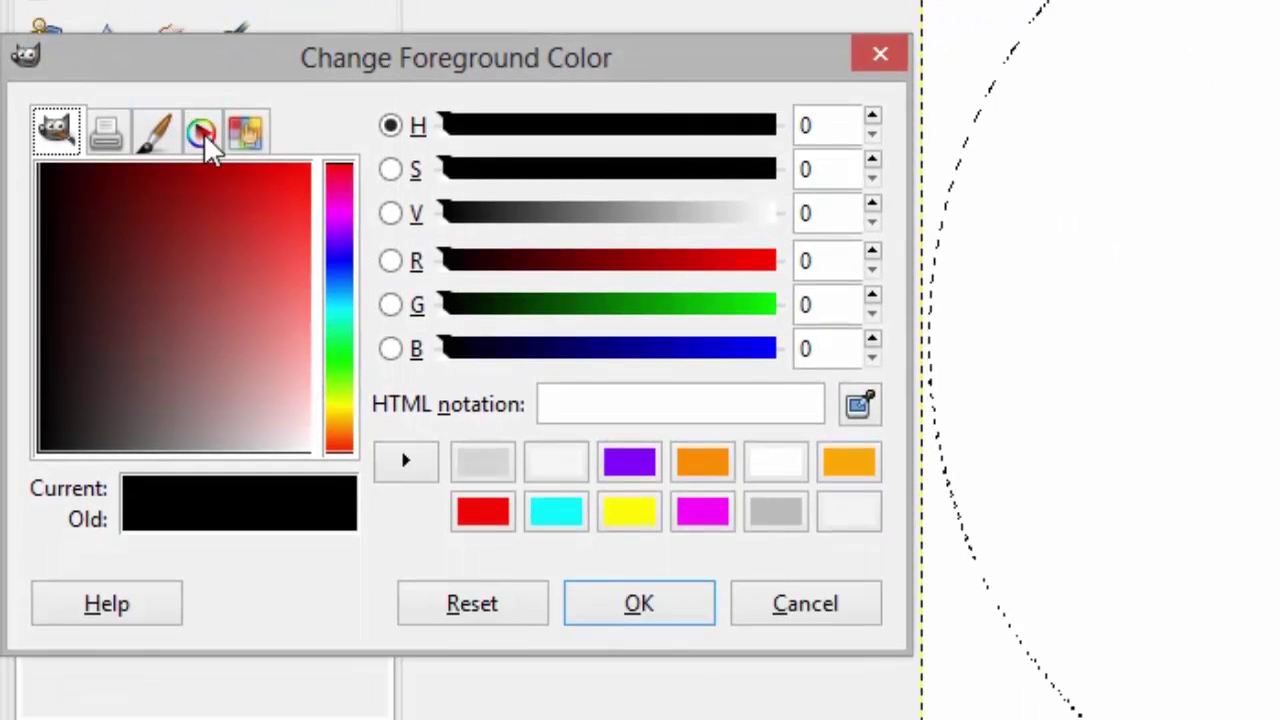
click(561, 412)
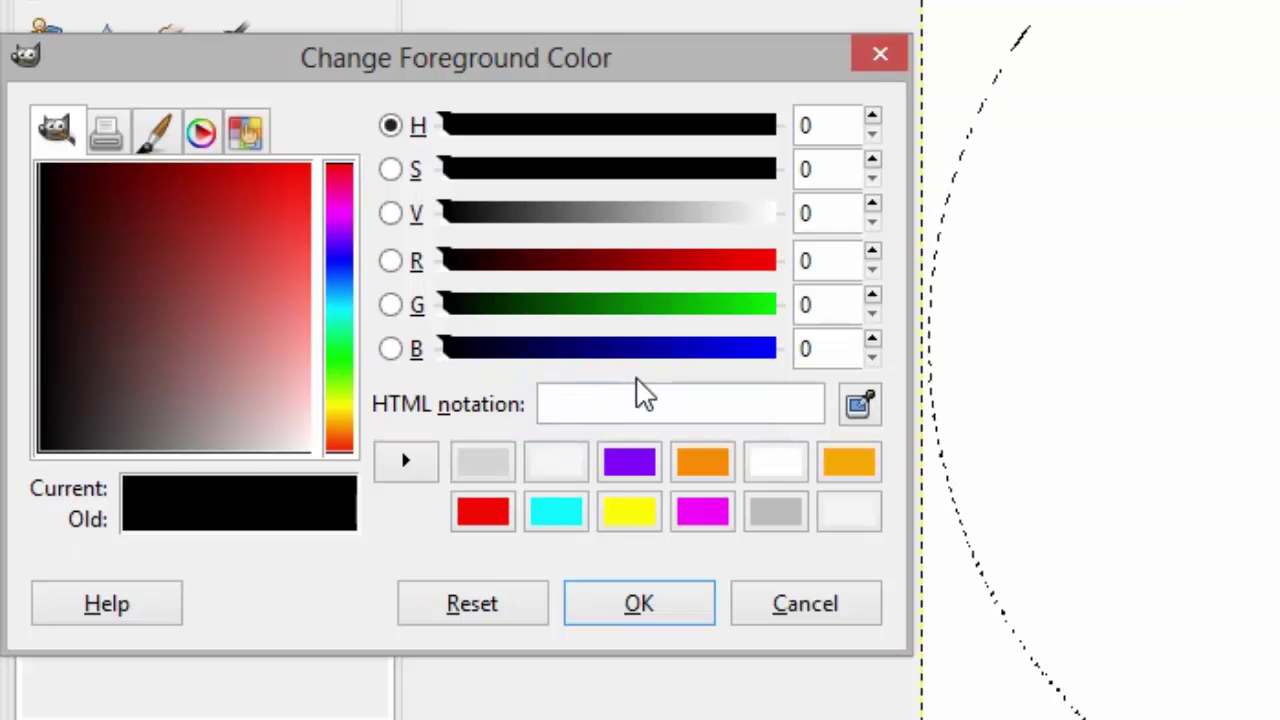
key(alt+Tab)
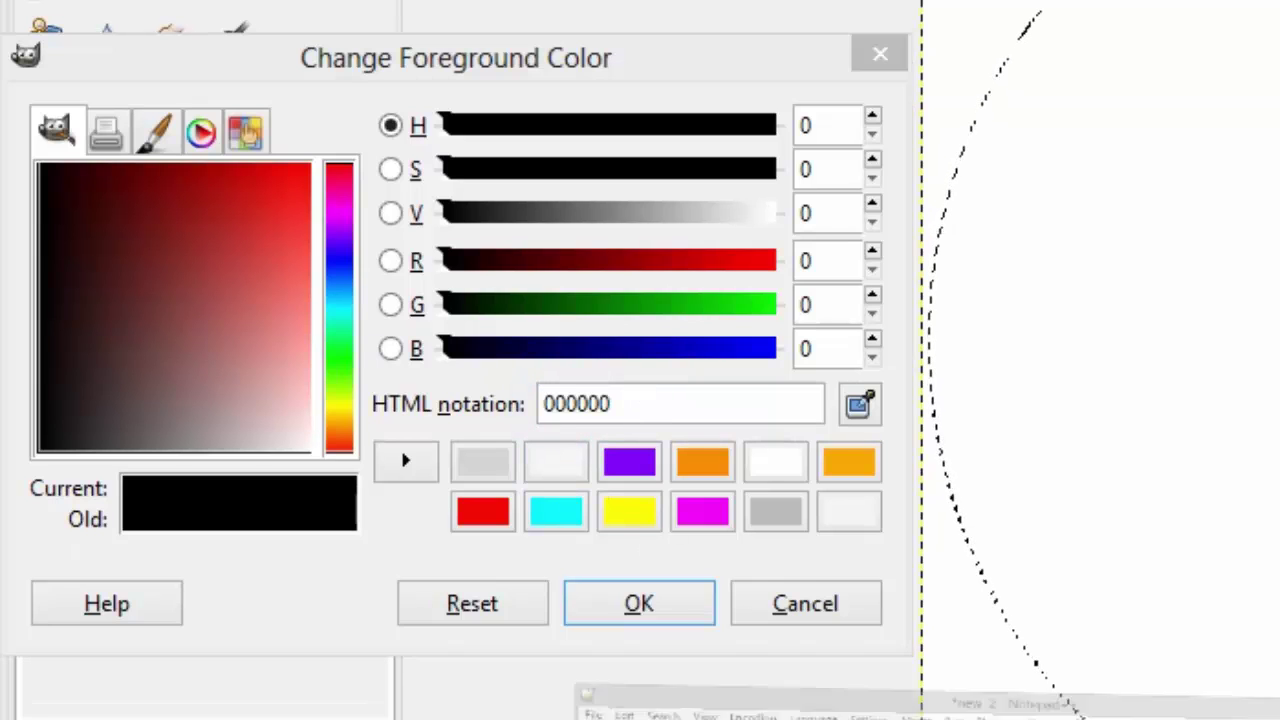
right_click(1005, 452)
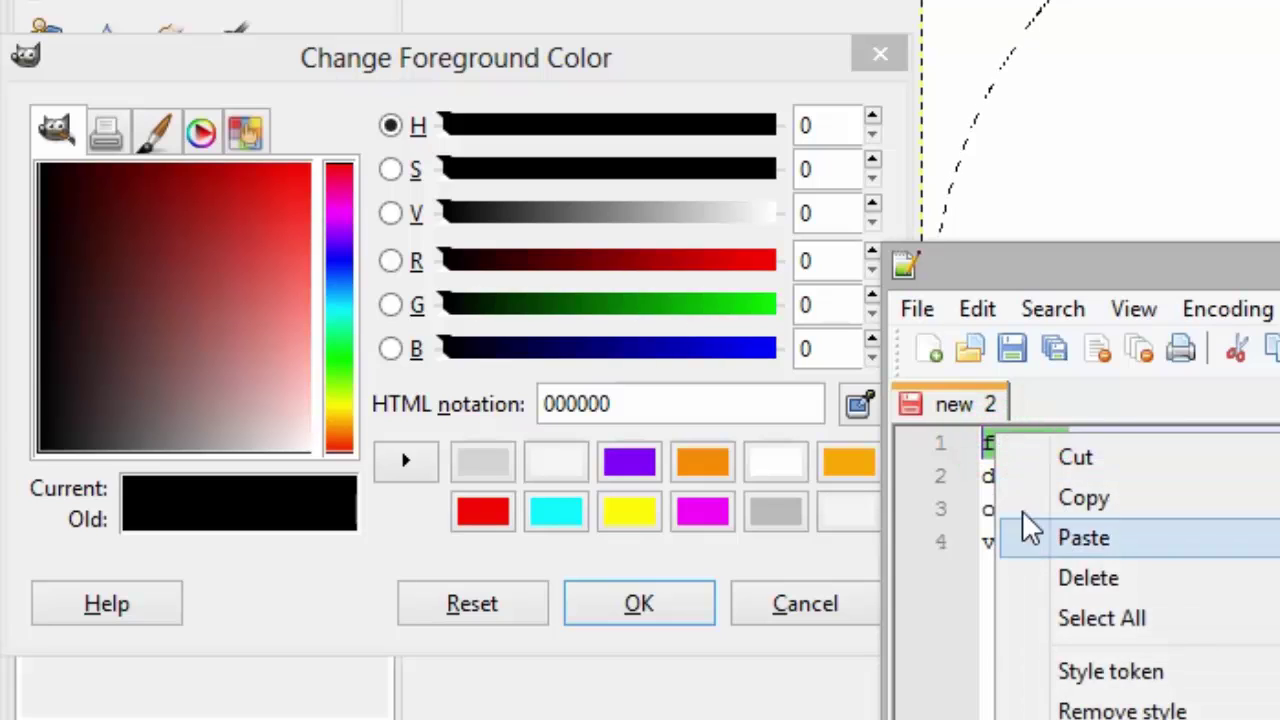
click(1035, 497)
drag(603, 403, 543, 403)
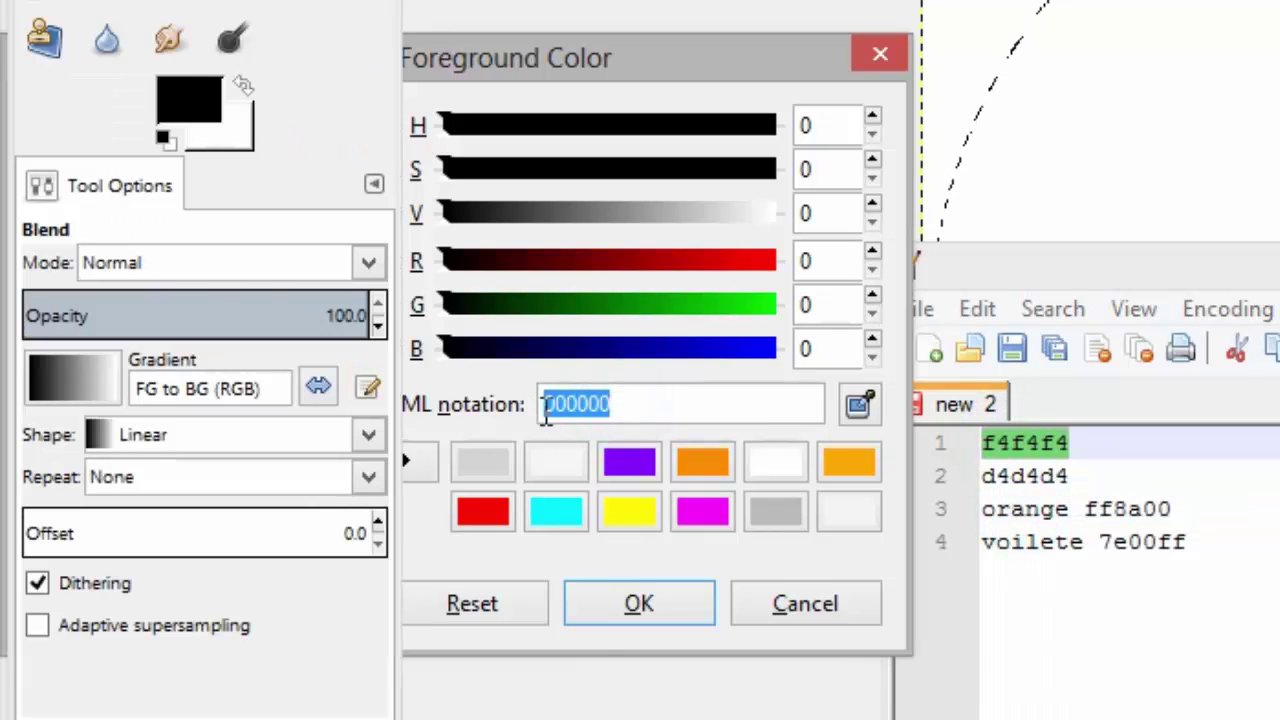
right_click(550, 403)
click(588, 503)
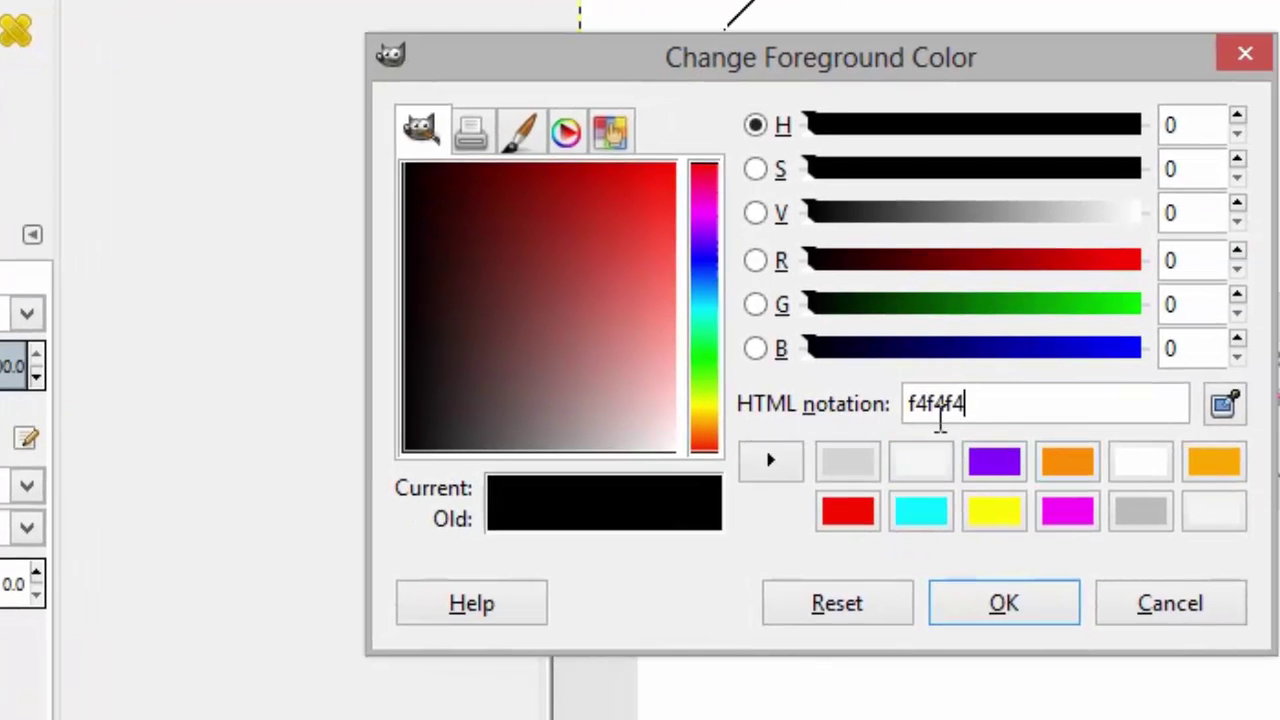
click(971, 605)
Set the background colour to light gray d4d4d4.
click(238, 258)
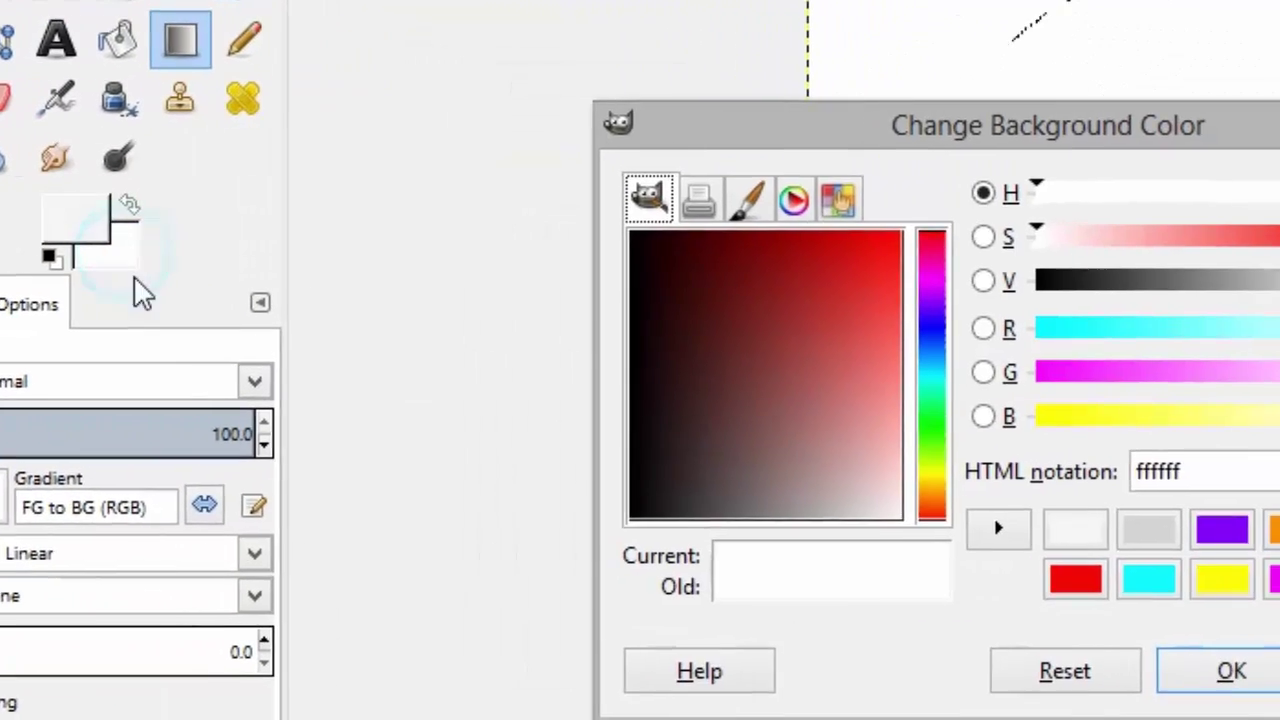
key(alt+Tab)
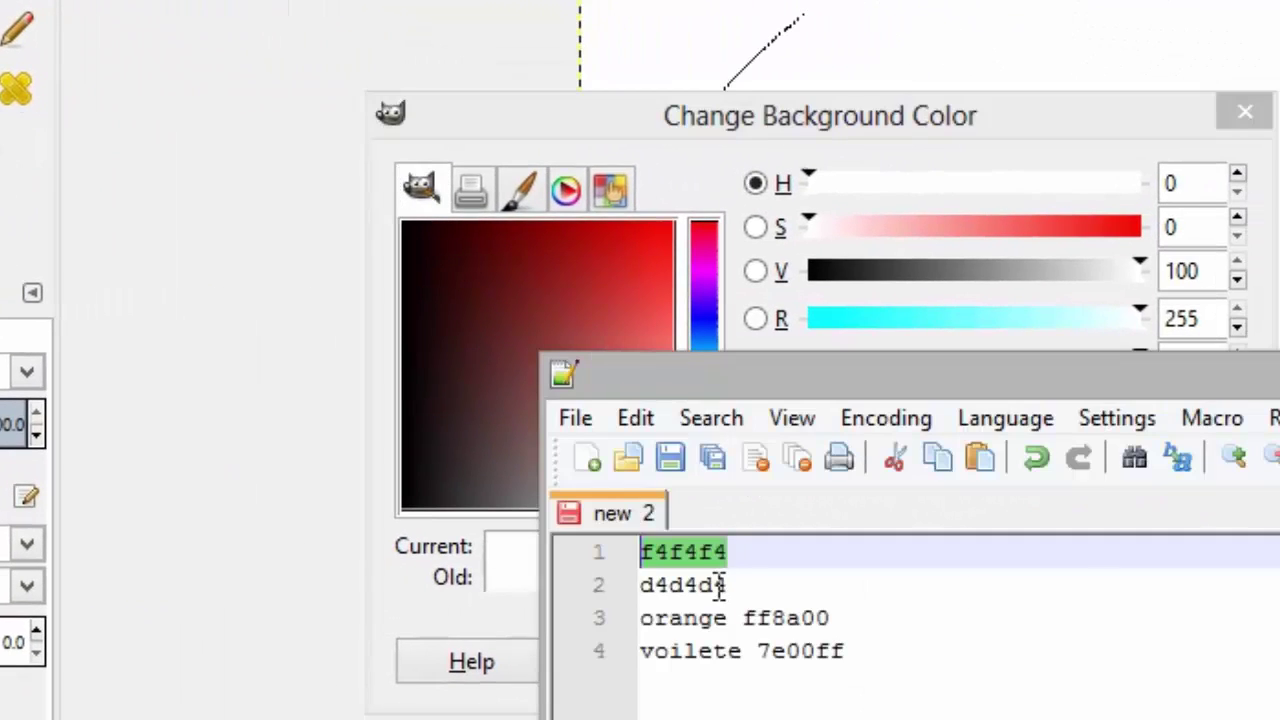
drag(720, 585, 648, 588)
right_click(660, 586)
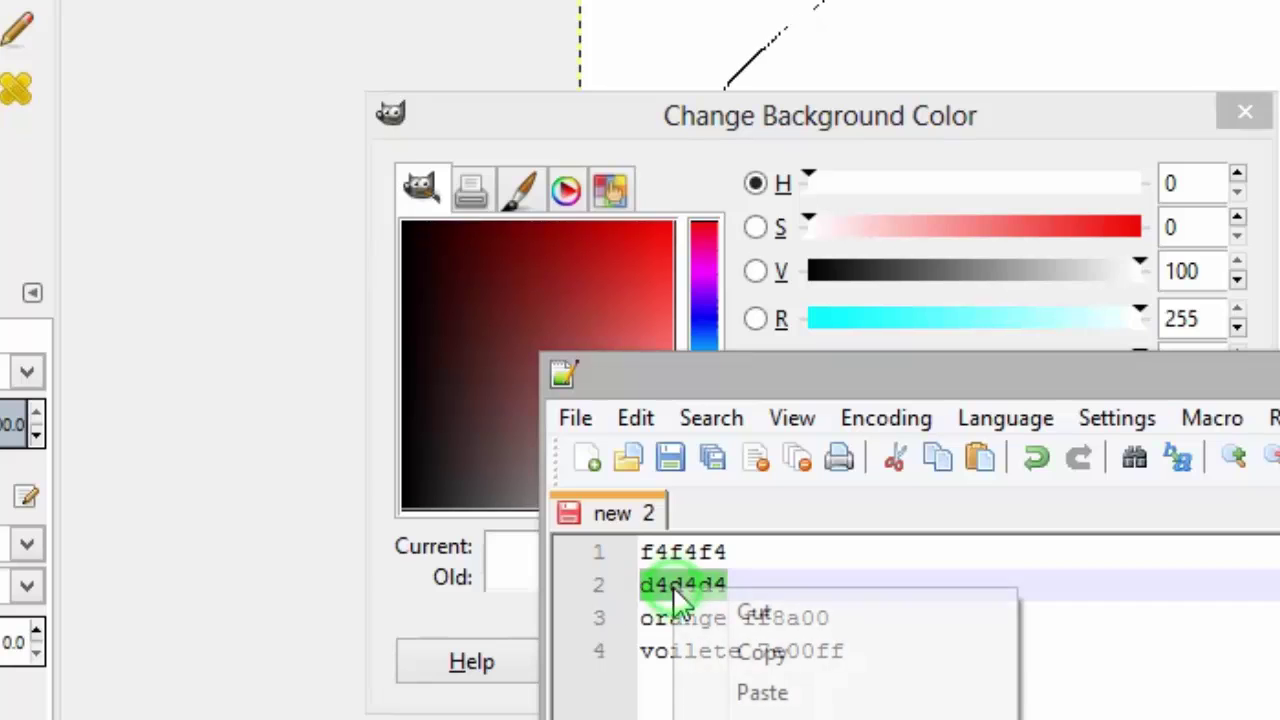
click(713, 645)
click(838, 128)
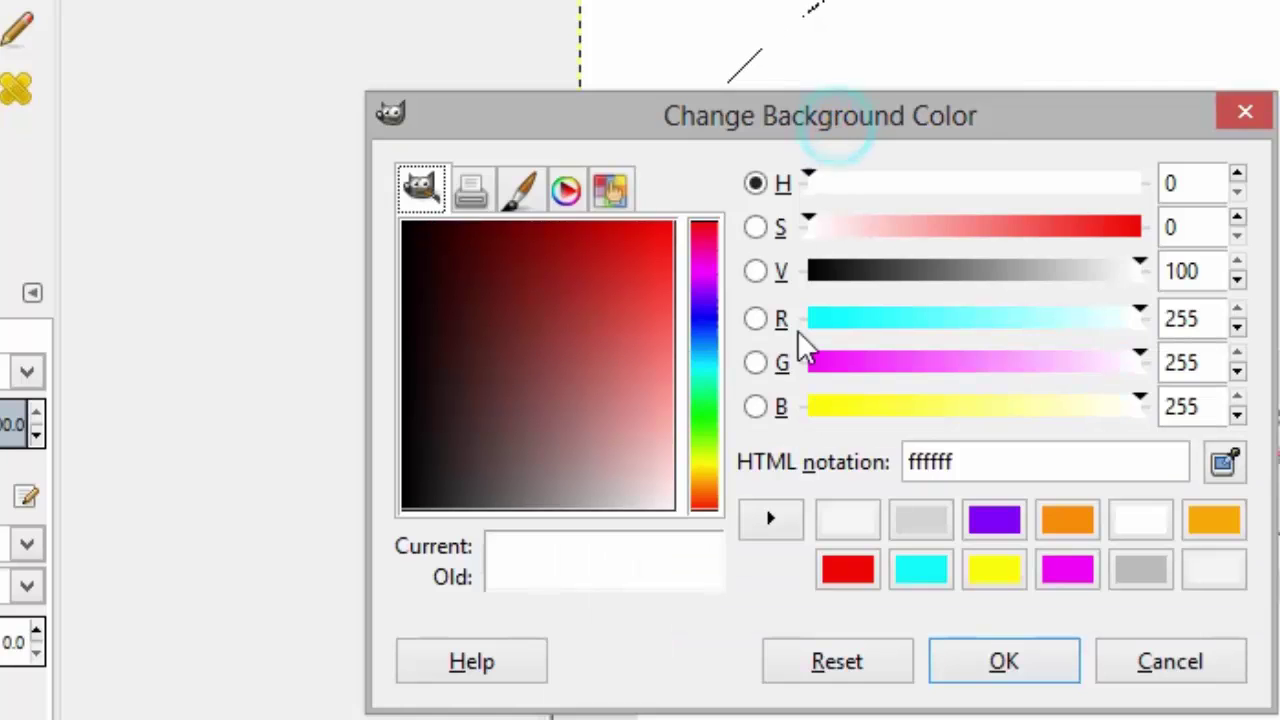
drag(966, 463, 884, 468)
right_click(914, 467)
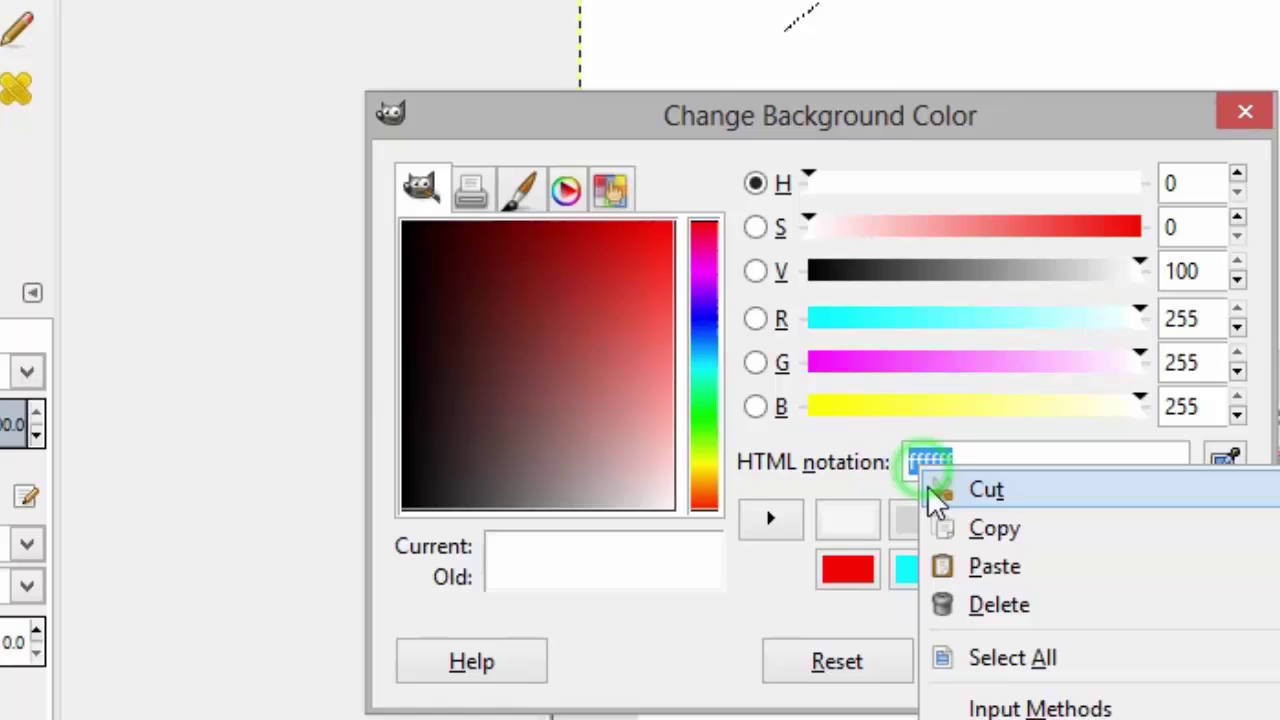
click(951, 567)
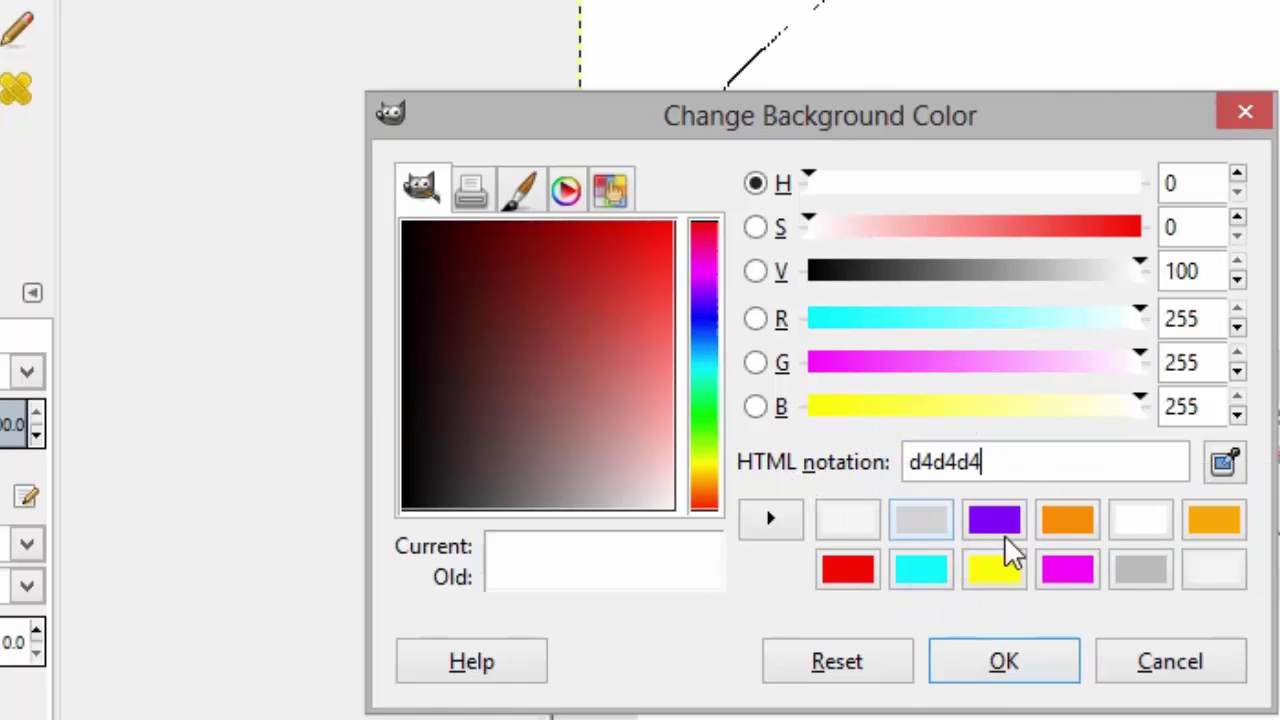
click(1032, 665)
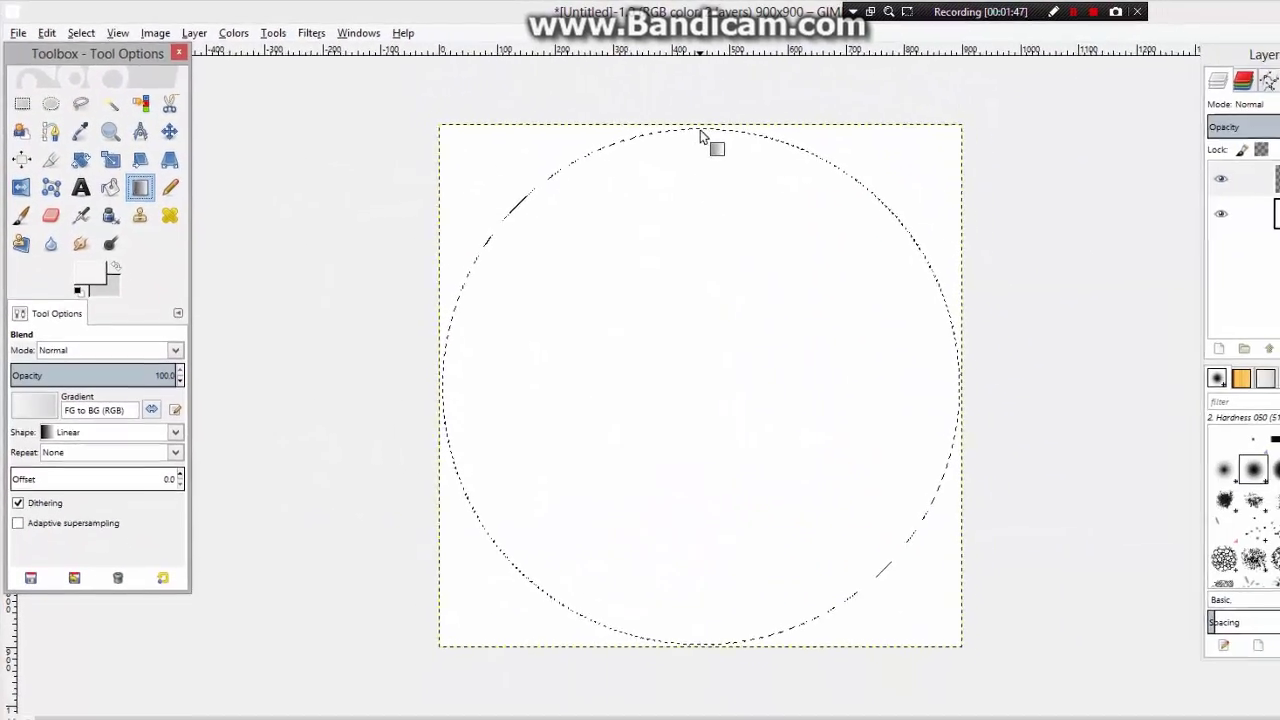
Fill the circle with a top-to-bottom white-to-gray gradient, deselect, and add a new layer.
drag(700, 129, 694, 324)
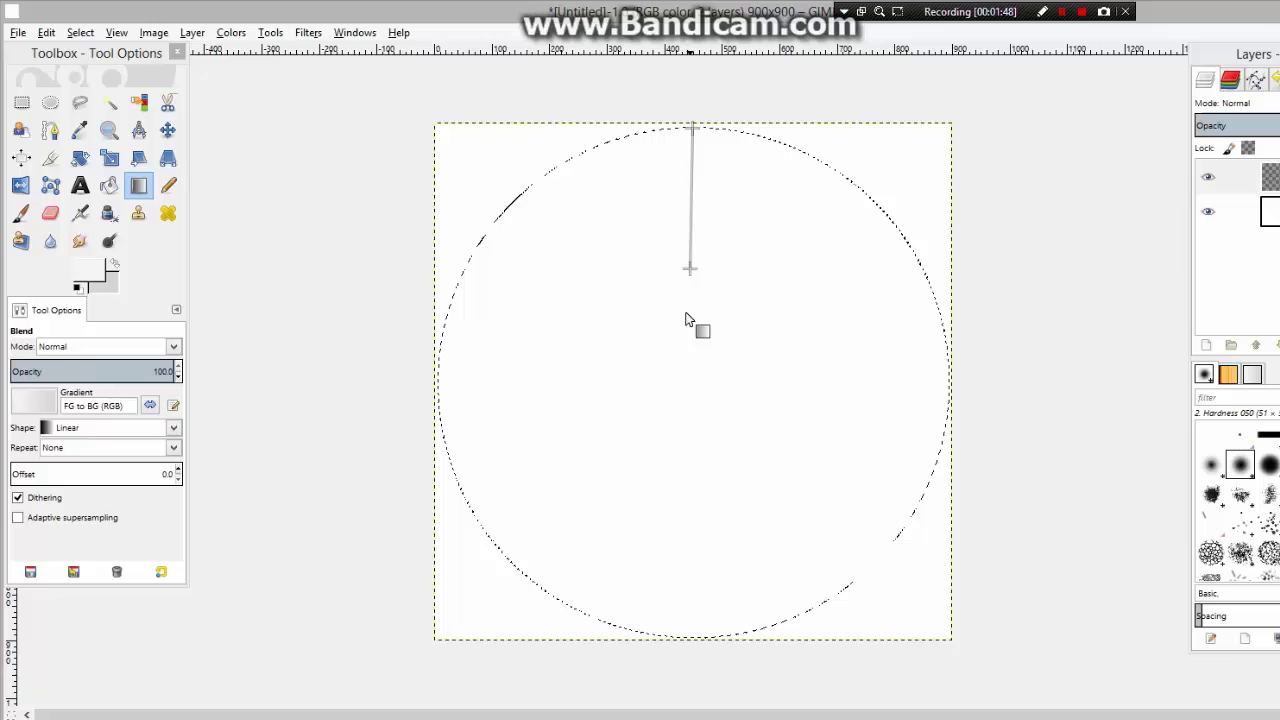
drag(701, 500, 706, 641)
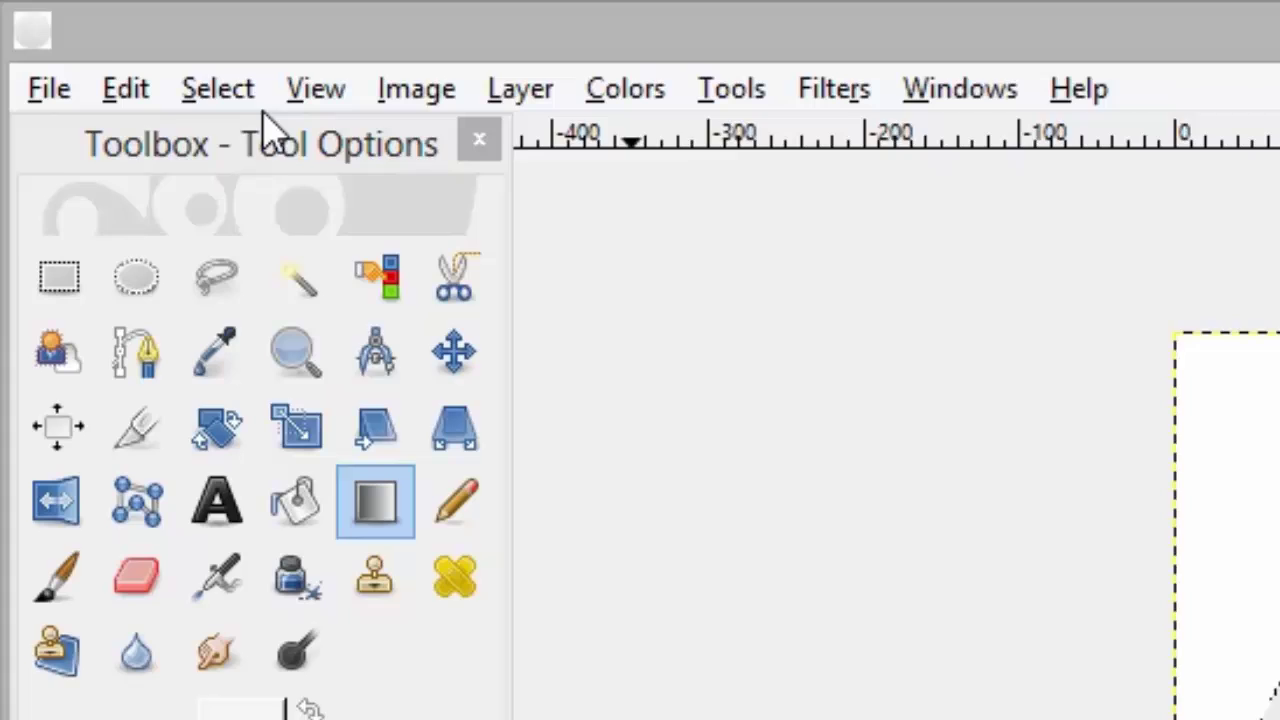
click(82, 35)
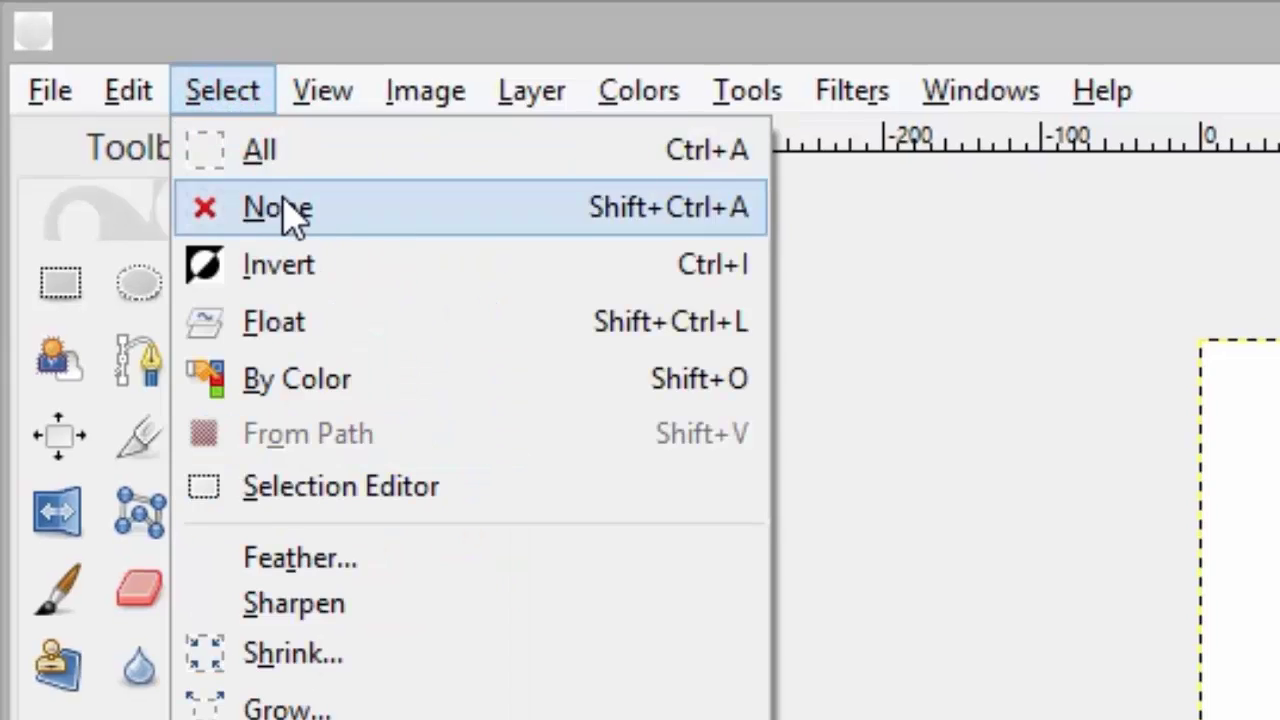
click(322, 205)
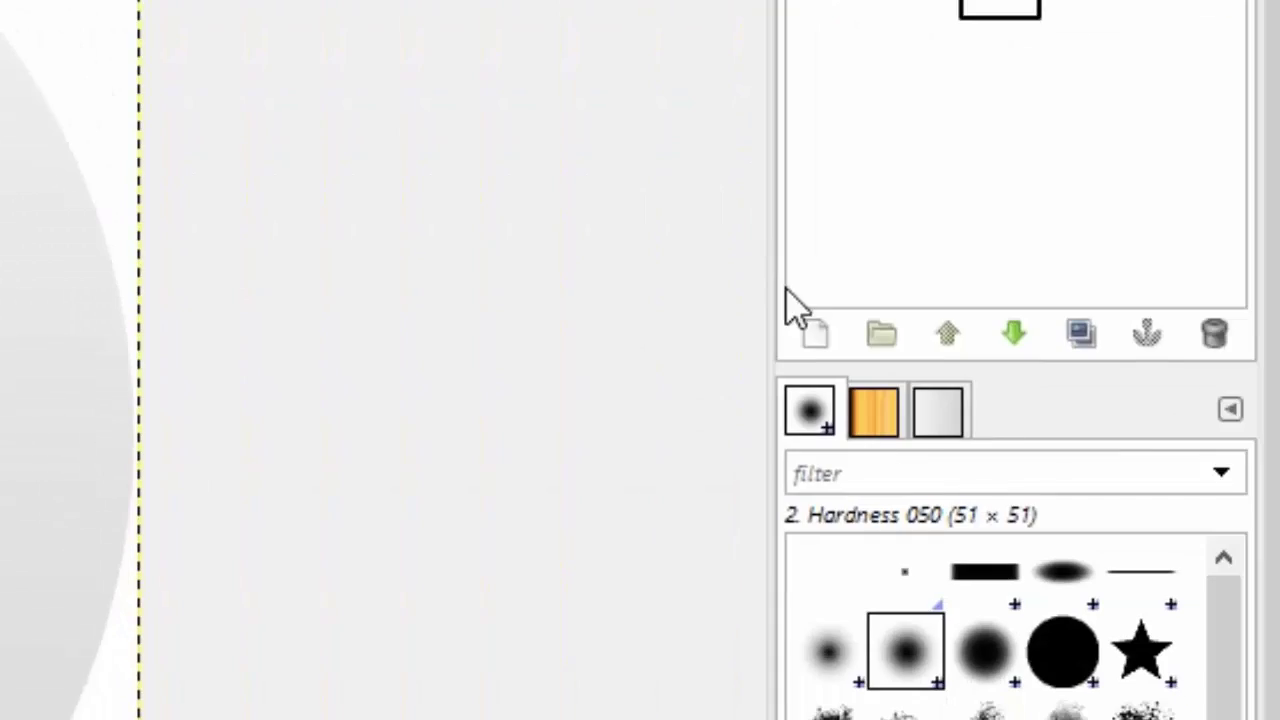
click(814, 332)
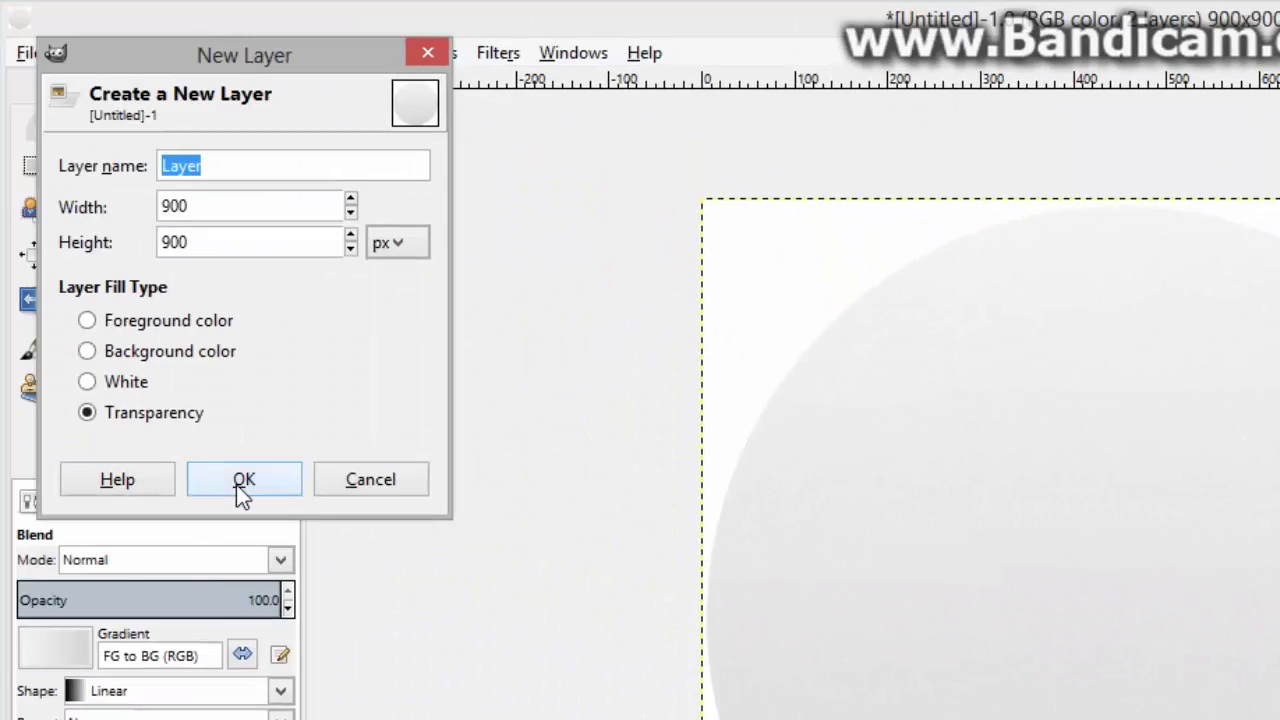
click(236, 480)
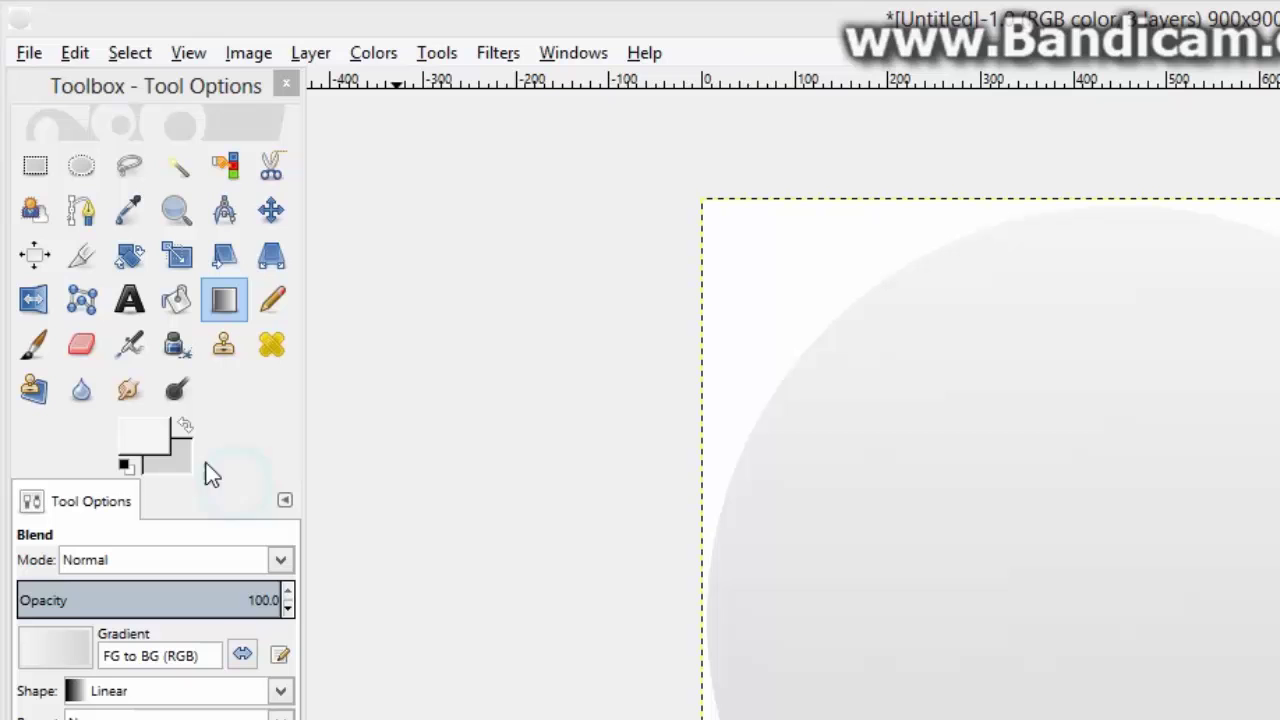
Draw a circular selection of about 816 × 838 px inside the disc.
click(84, 178)
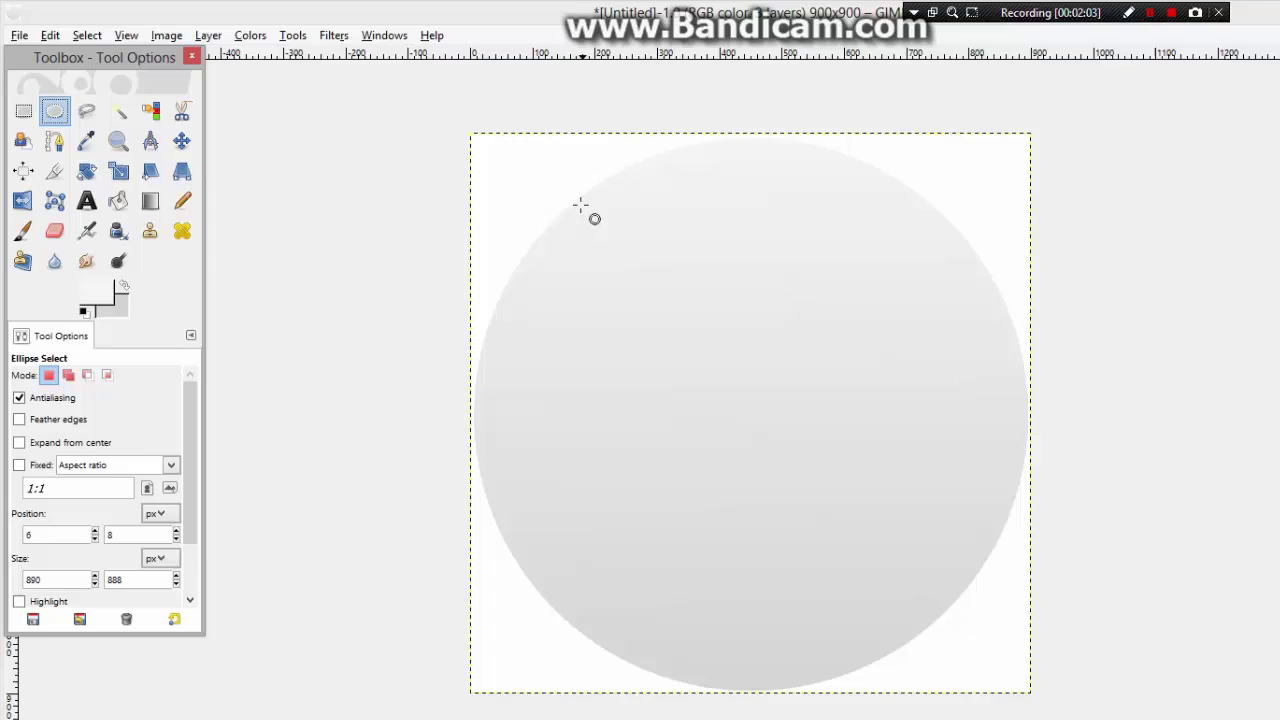
drag(581, 205, 1016, 665)
drag(800, 454, 731, 408)
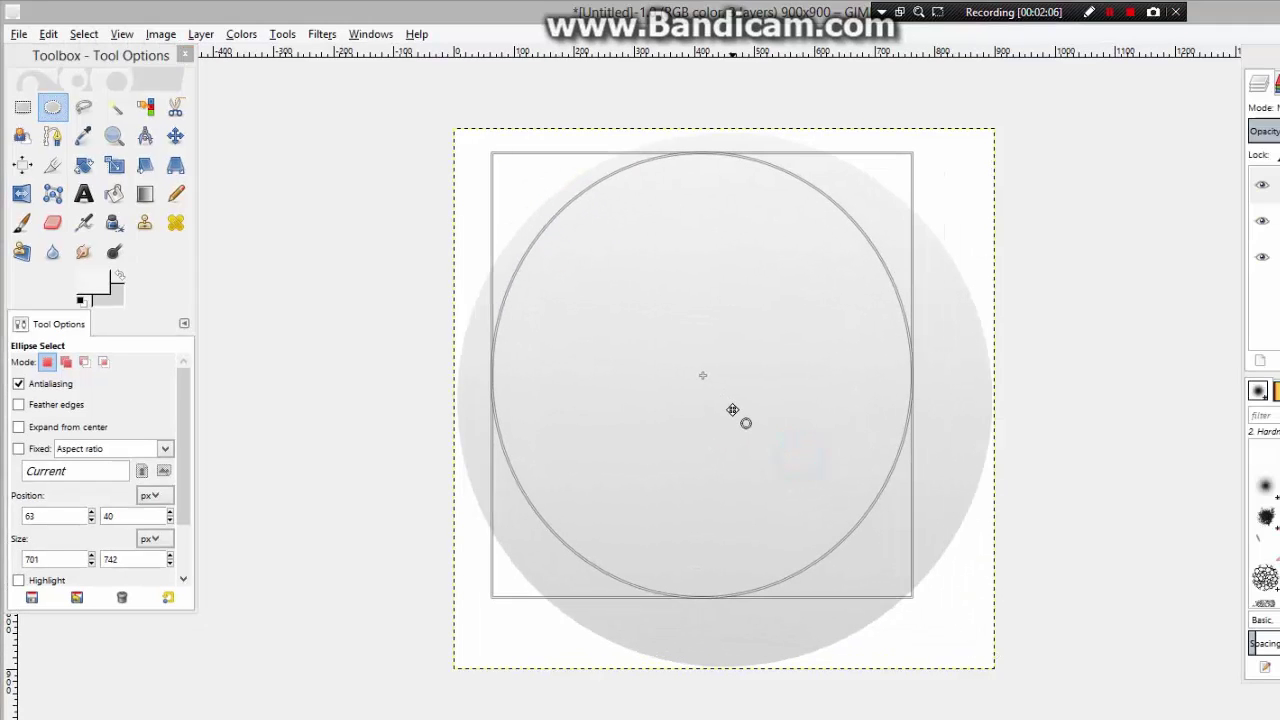
drag(889, 571, 968, 648)
click(677, 437)
drag(677, 437, 677, 434)
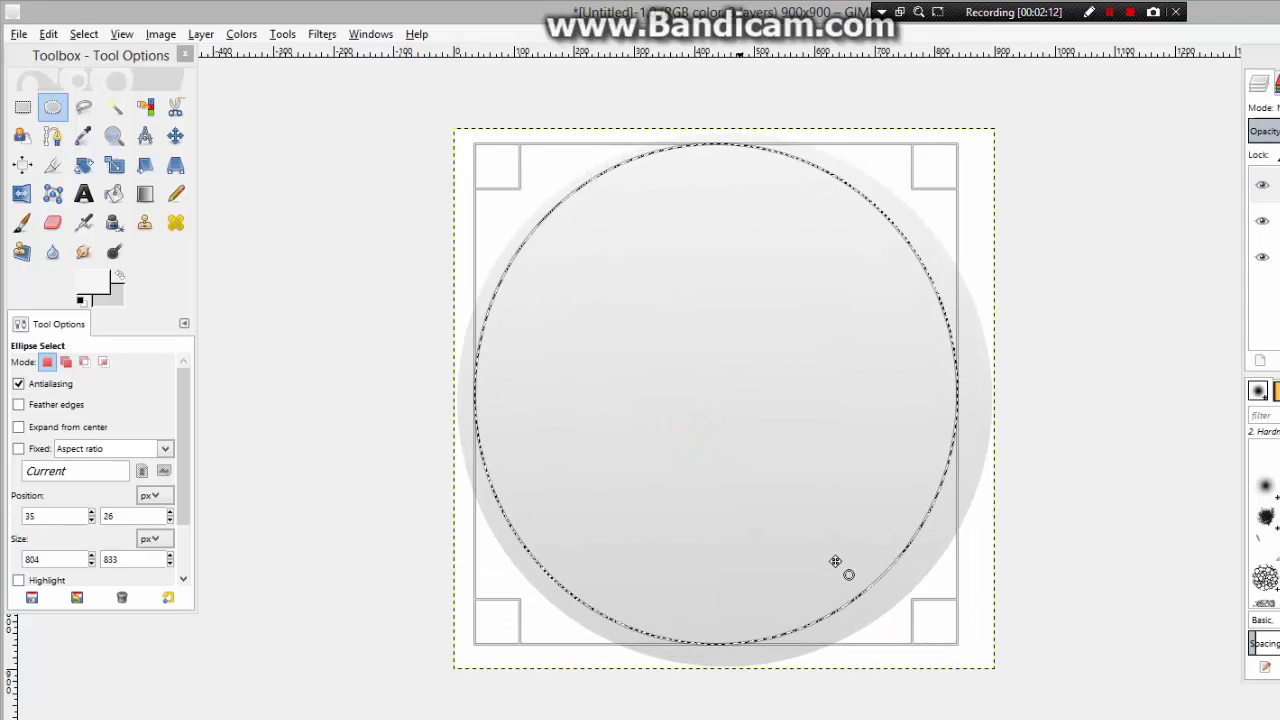
drag(923, 614, 952, 648)
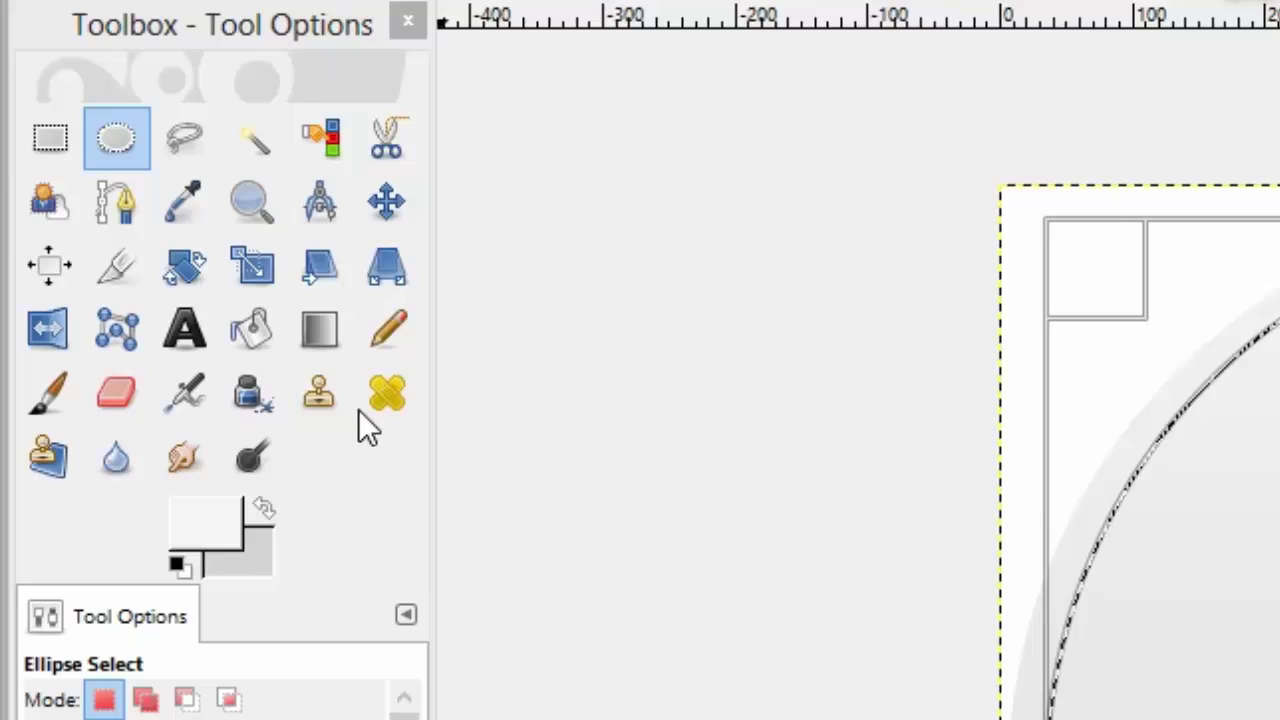
Set colours to orange ff8a00 and violet 7e00ff, then fill the selection with a top-to-bottom gradient.
click(145, 193)
click(240, 545)
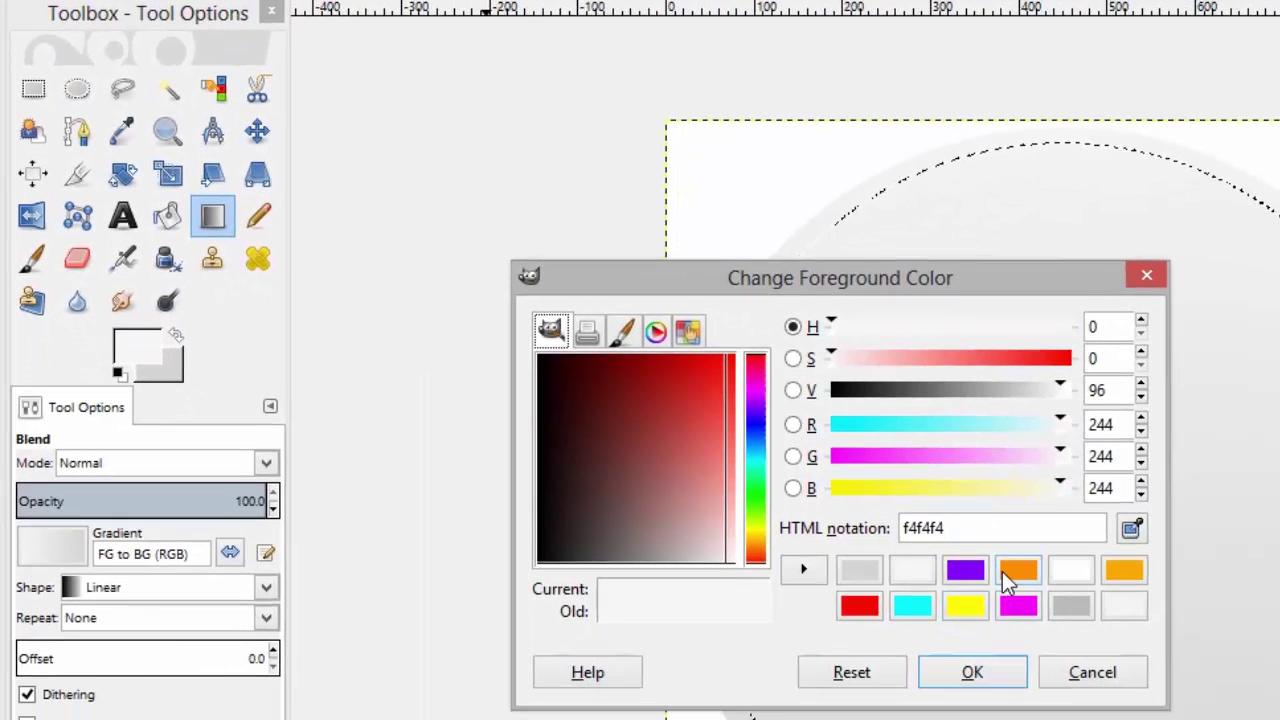
click(1005, 576)
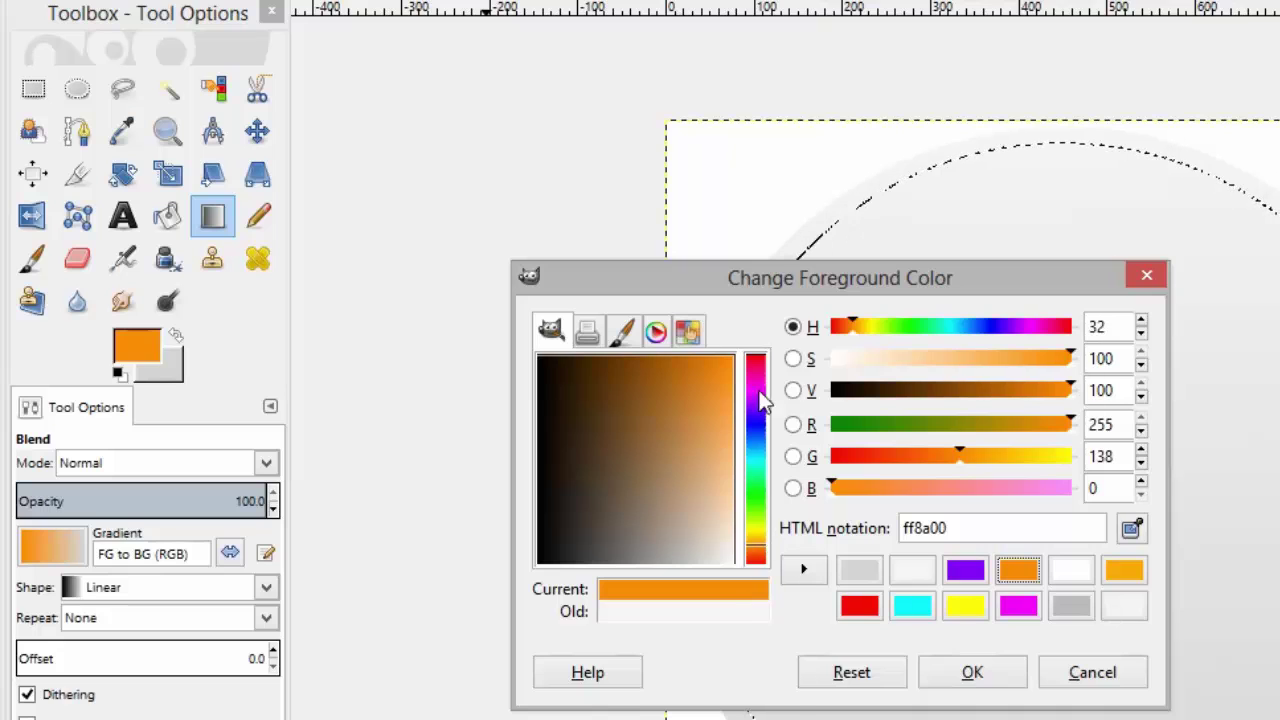
click(955, 674)
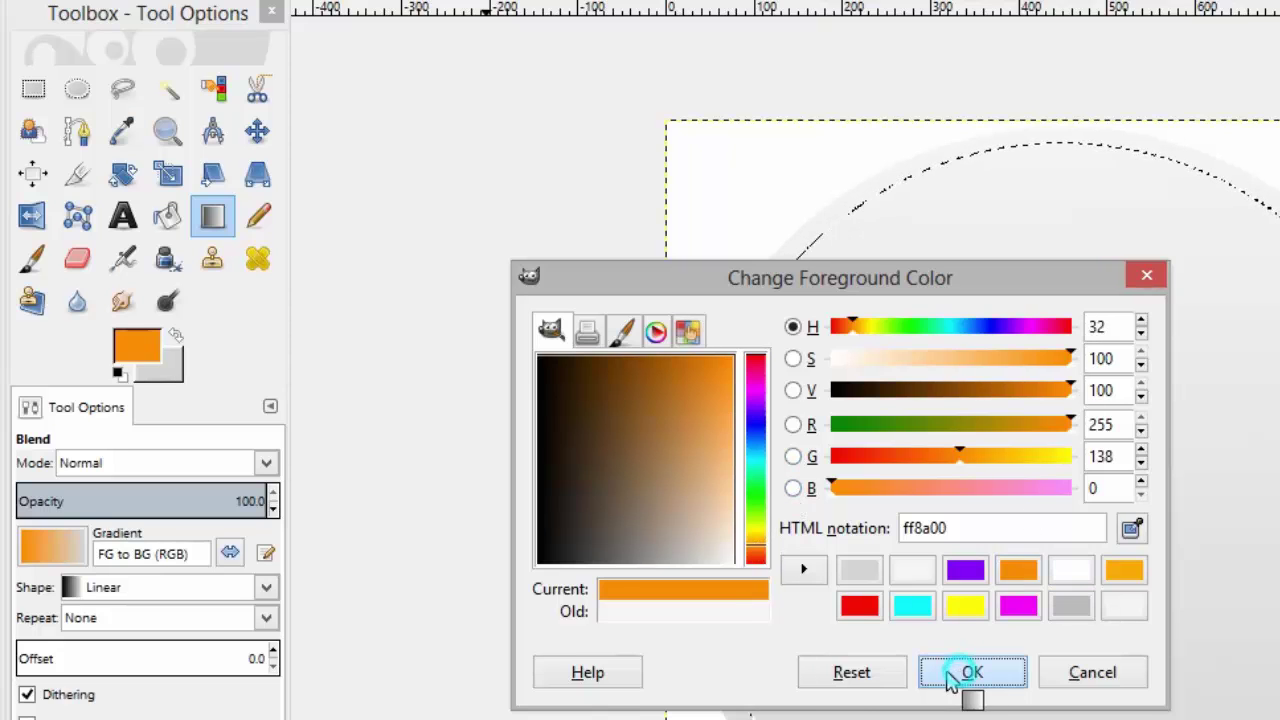
click(178, 378)
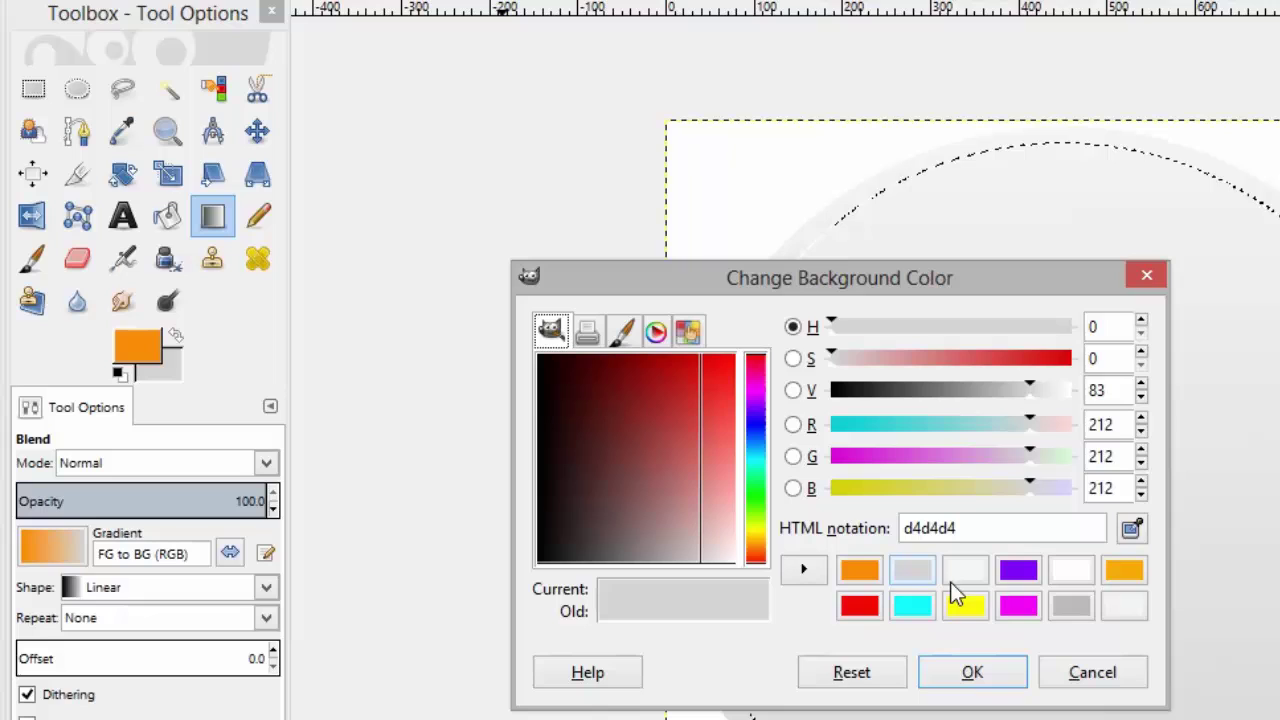
click(1017, 571)
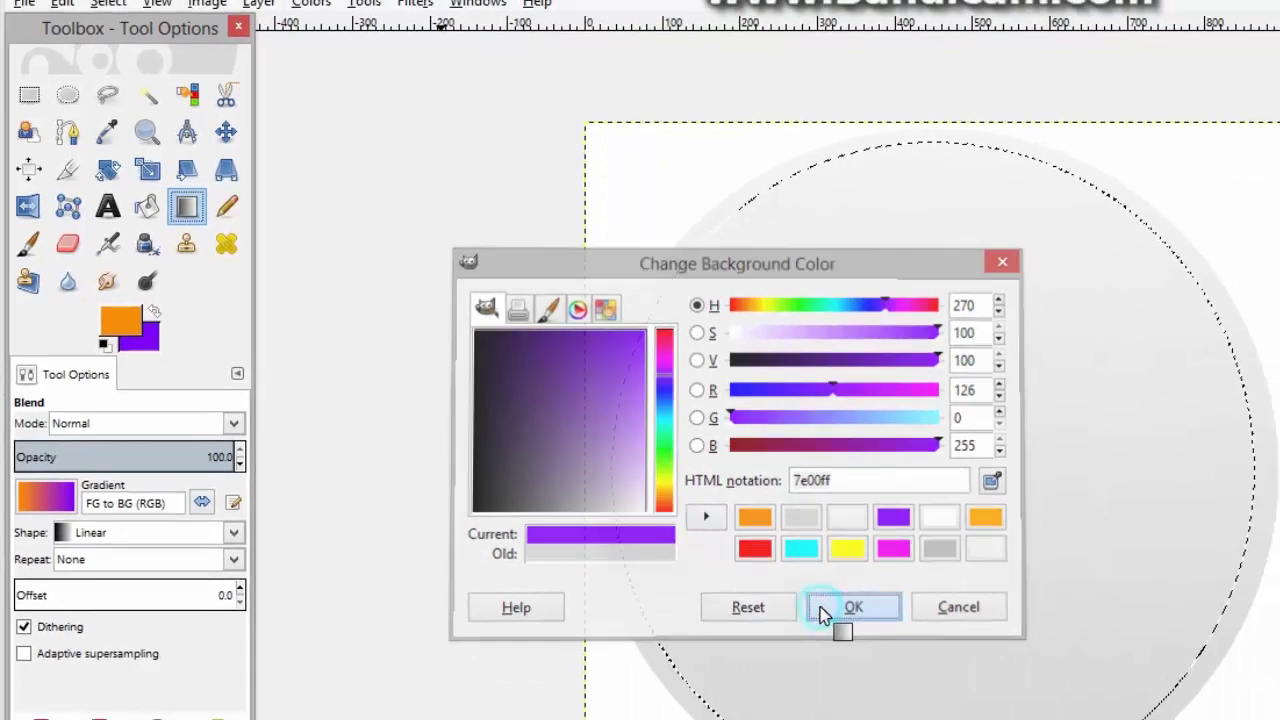
click(945, 676)
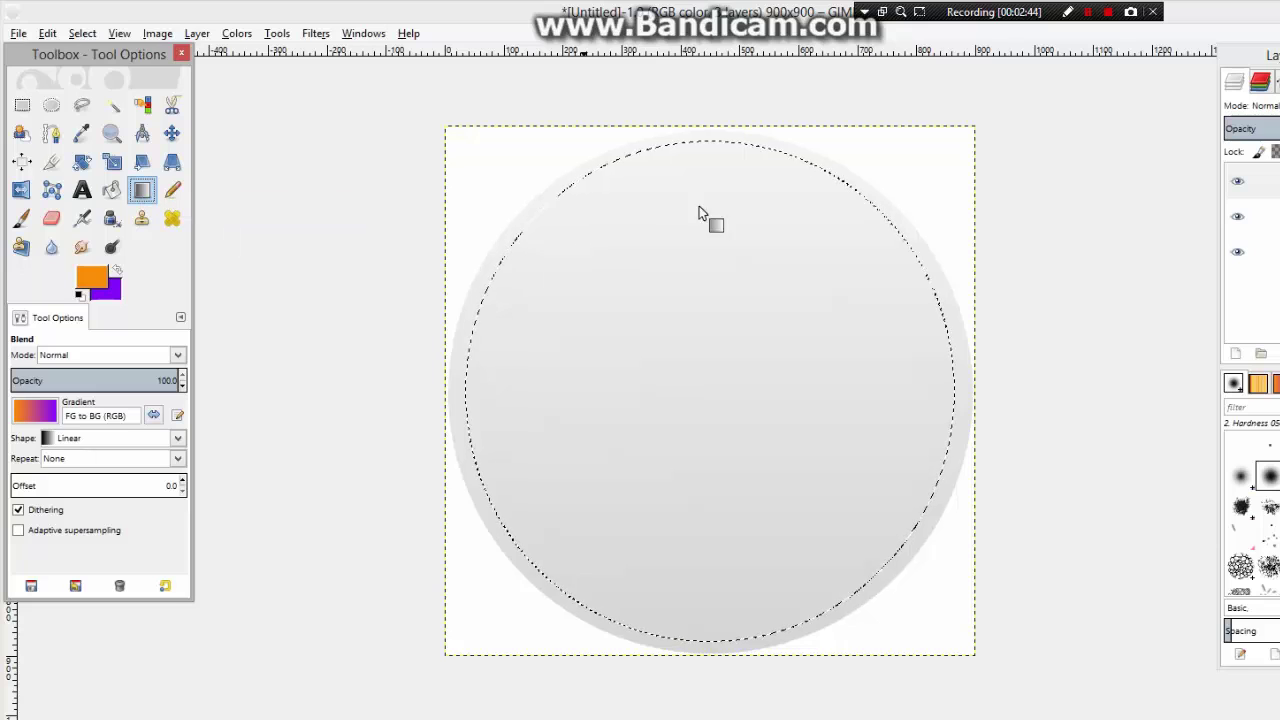
drag(708, 146, 723, 646)
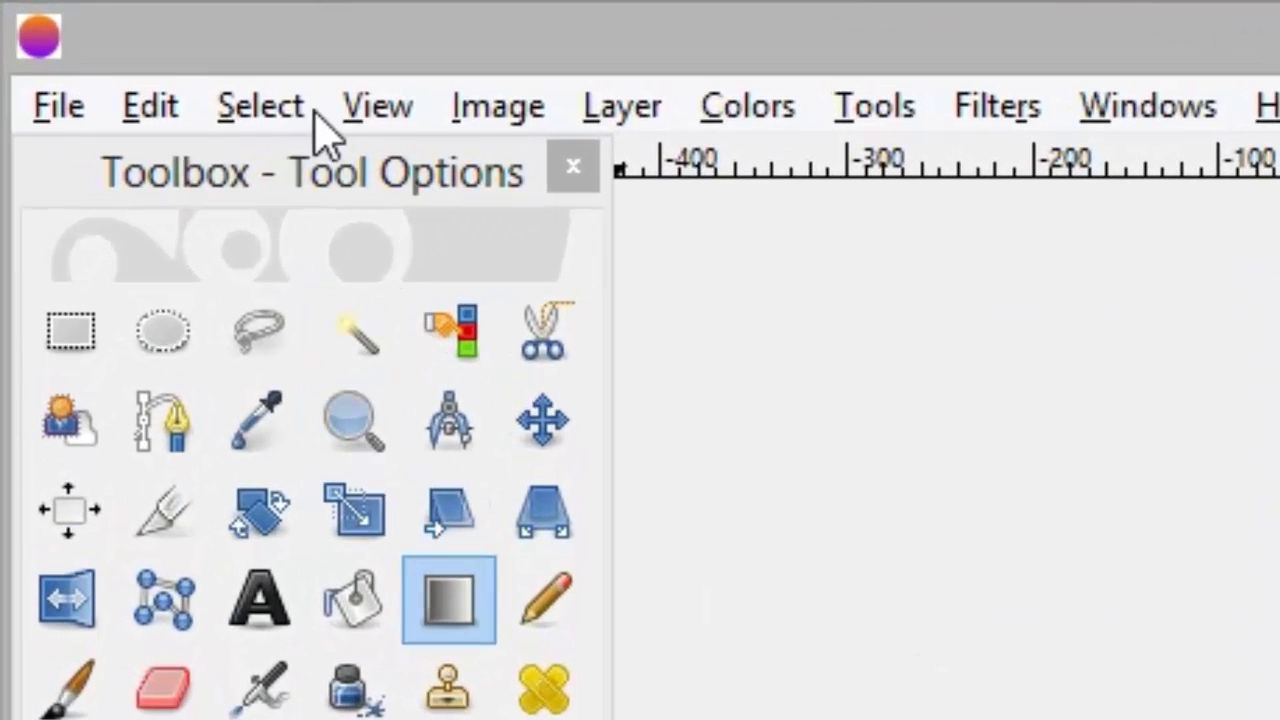
Clear the selection and add a new transparent layer.
click(80, 35)
click(306, 262)
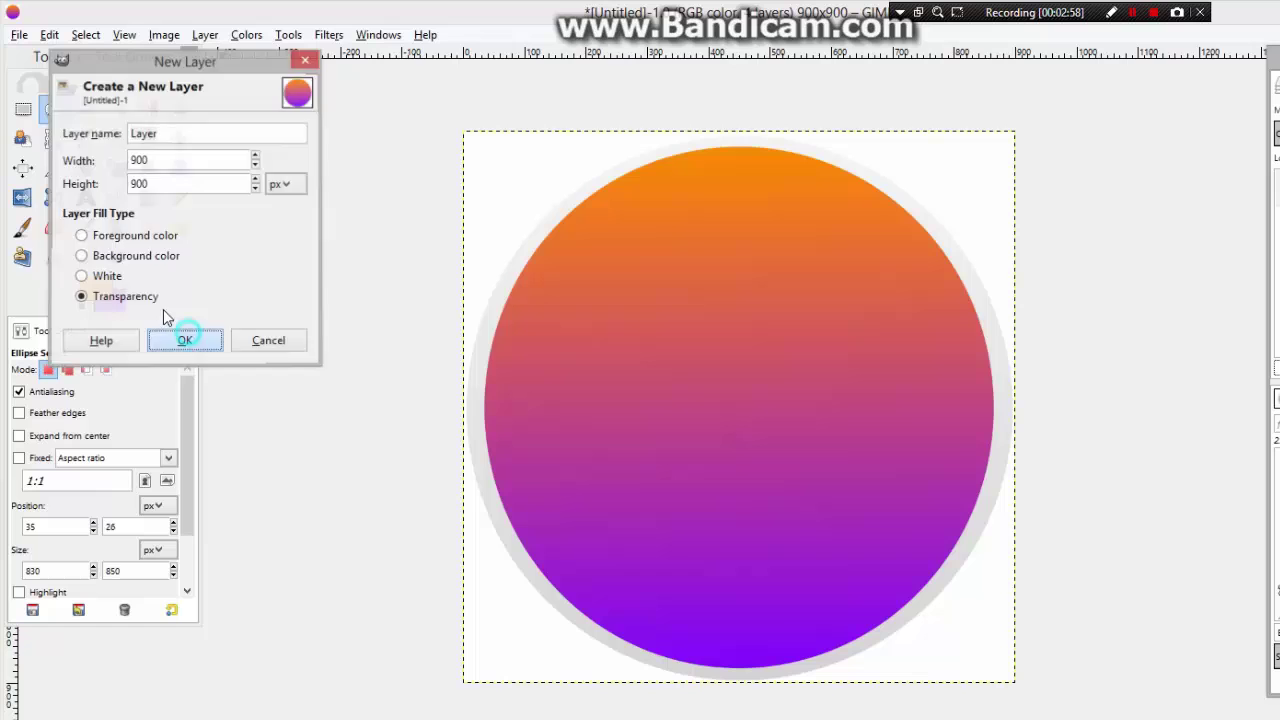
key(Return)
Draw a circular selection of about 777 × 800 px centred just inside the gradient disc.
click(56, 114)
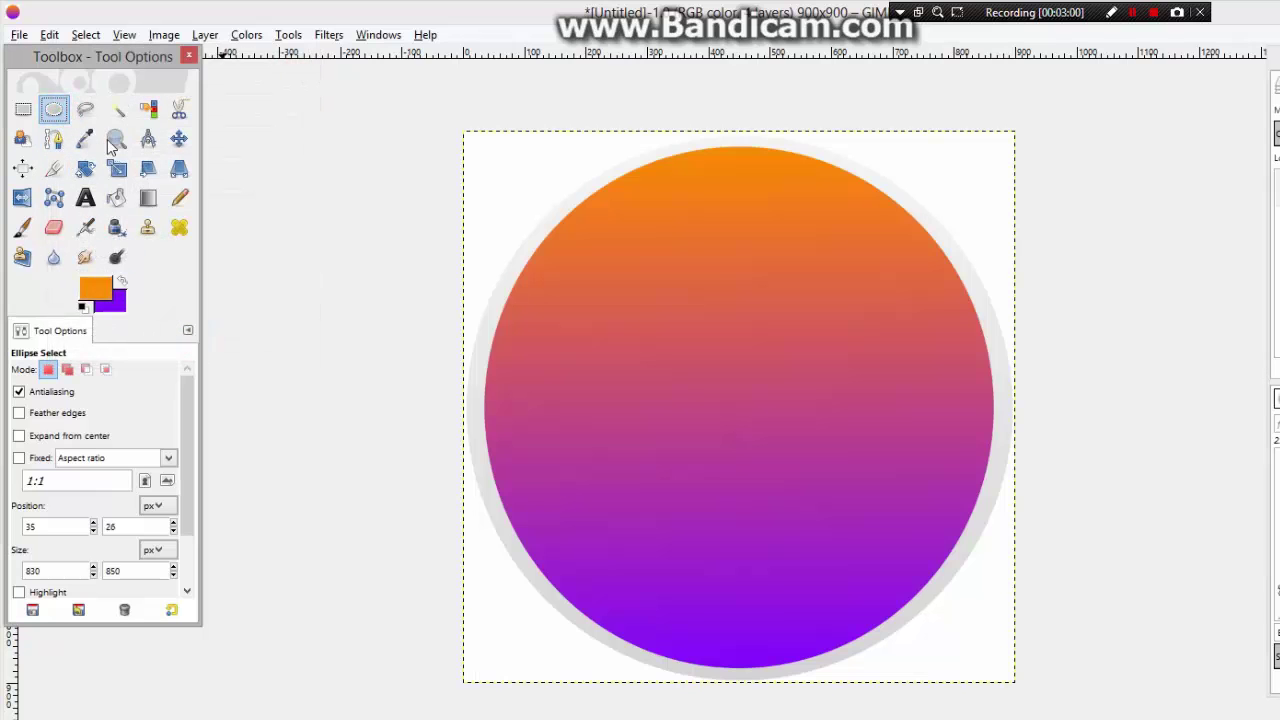
drag(573, 232, 970, 638)
drag(780, 451, 737, 409)
drag(891, 582, 947, 640)
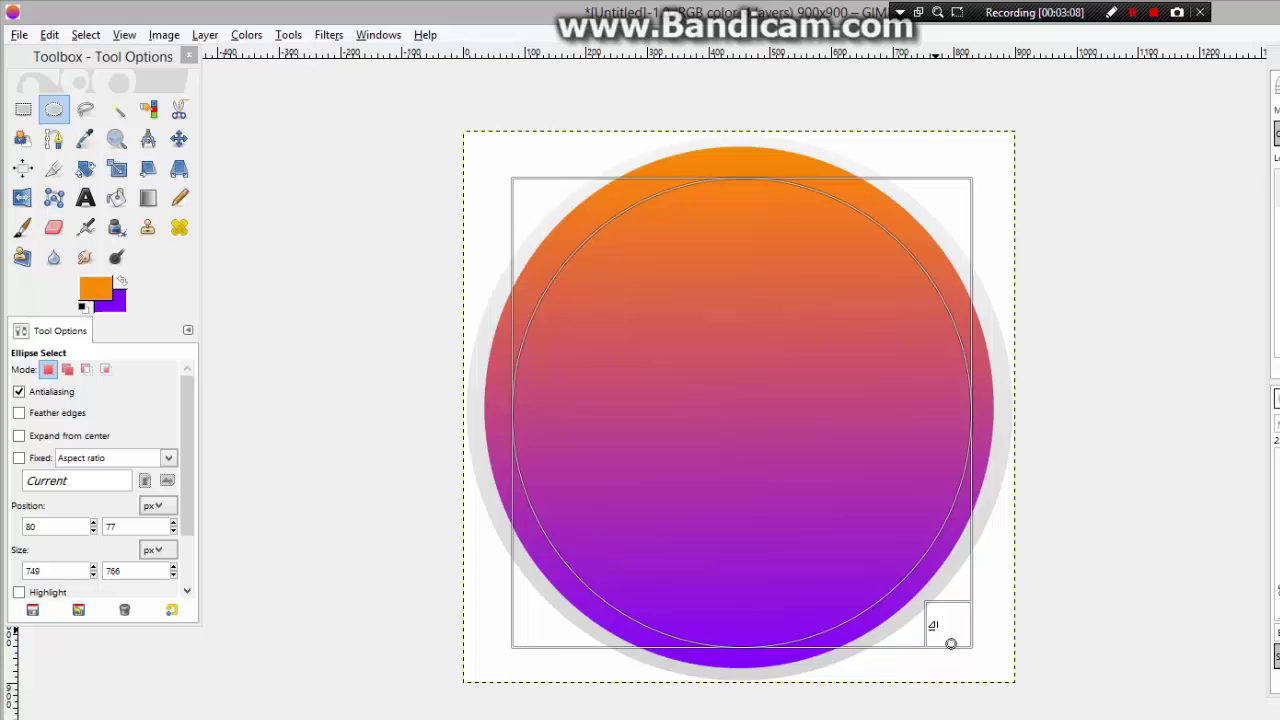
drag(733, 378, 727, 363)
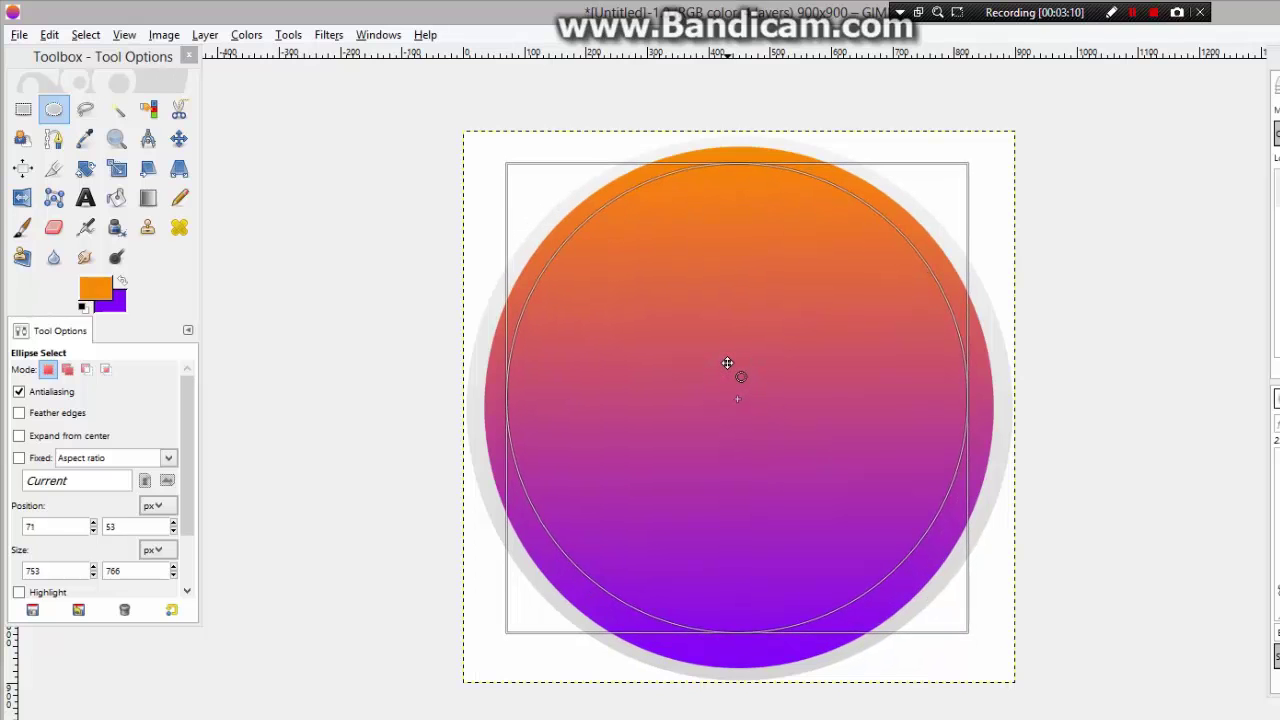
drag(949, 625, 961, 643)
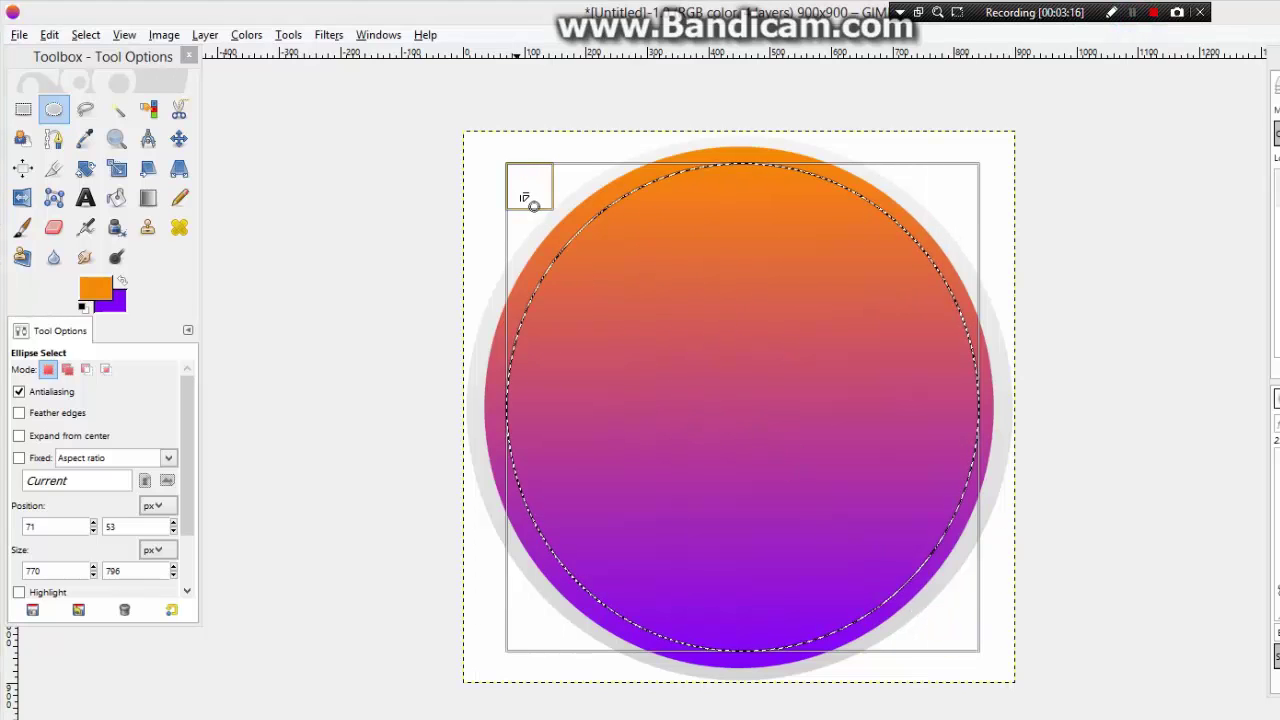
drag(531, 203, 530, 200)
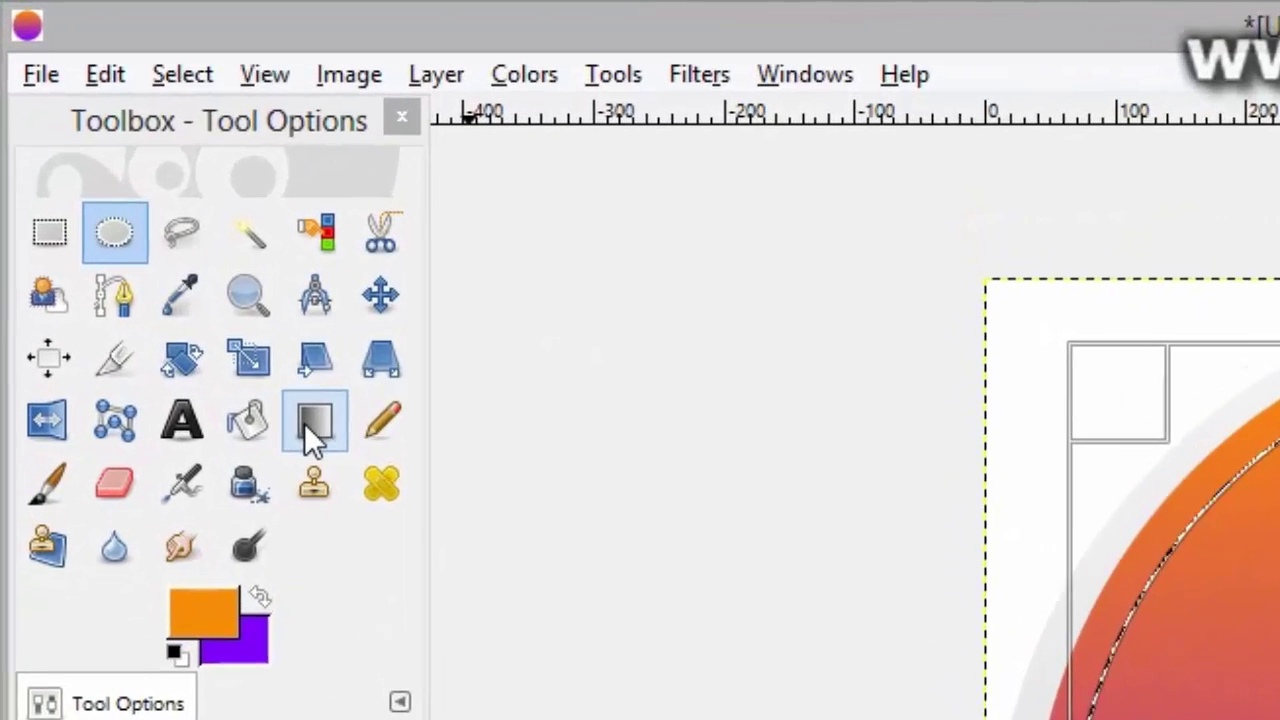
Pick the Blend tool with foreground f4f4f4 and background d4d4d4.
click(313, 428)
click(208, 622)
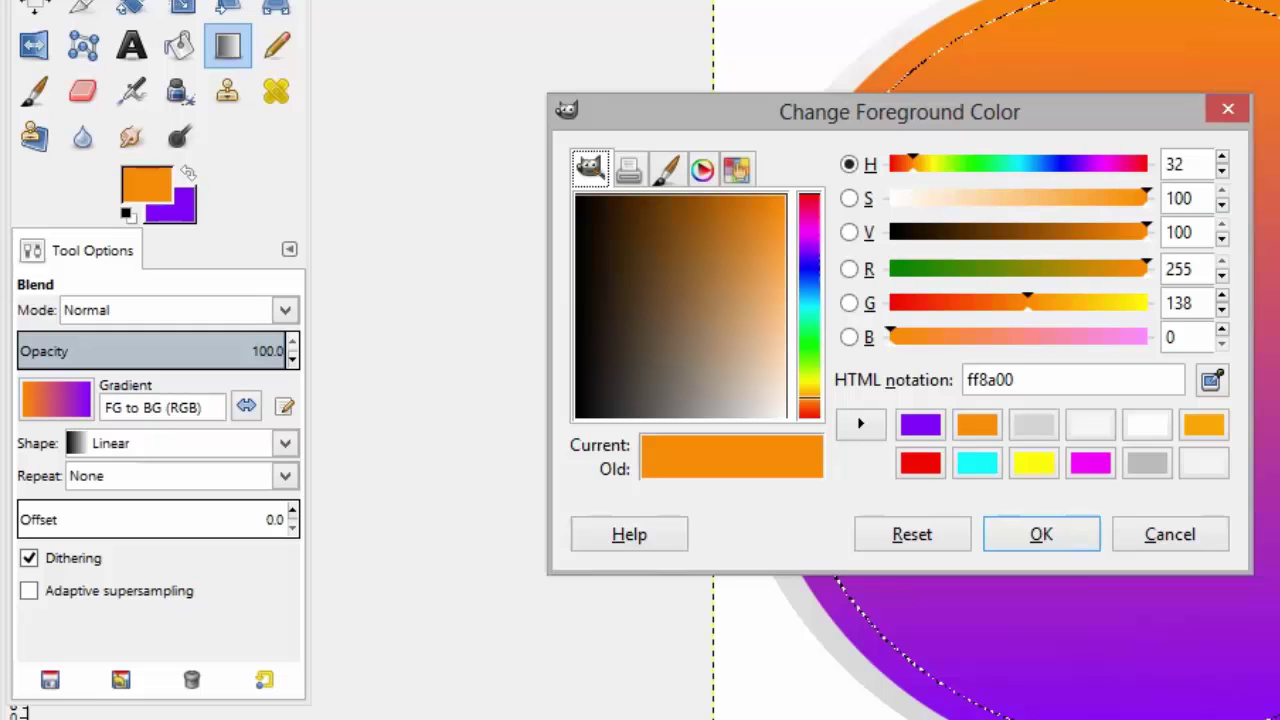
click(1100, 428)
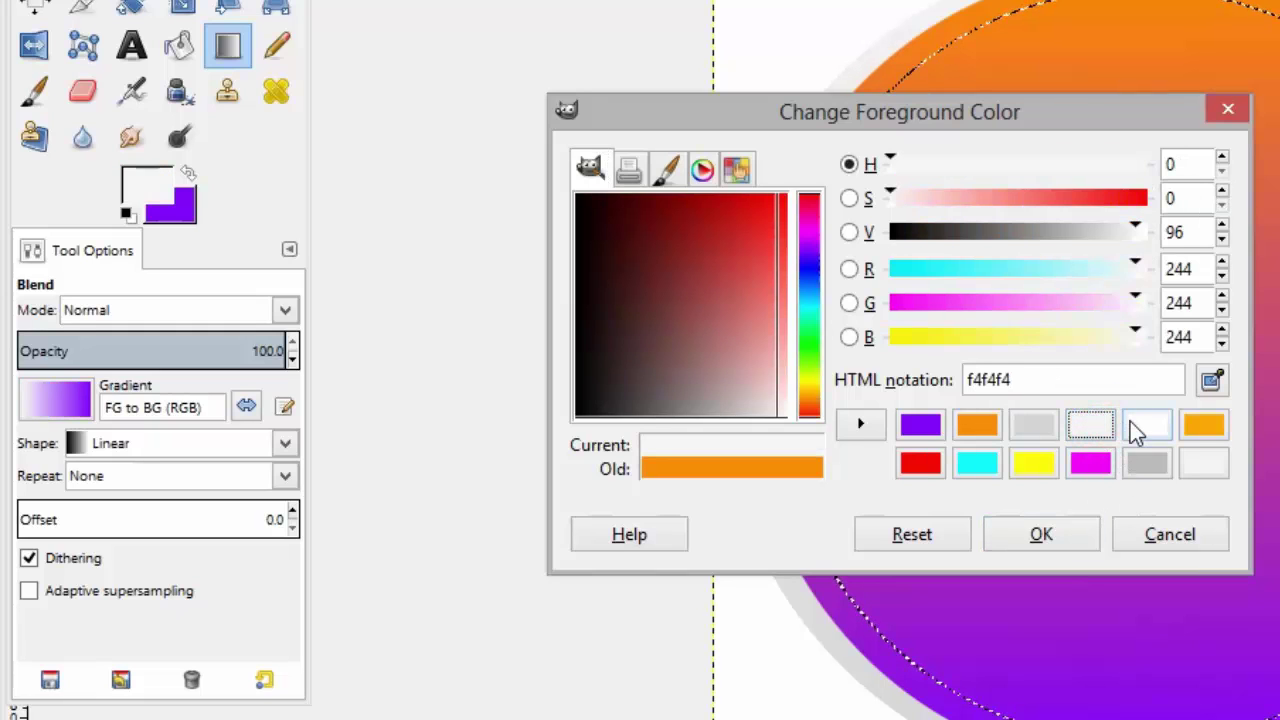
double_click(1034, 380)
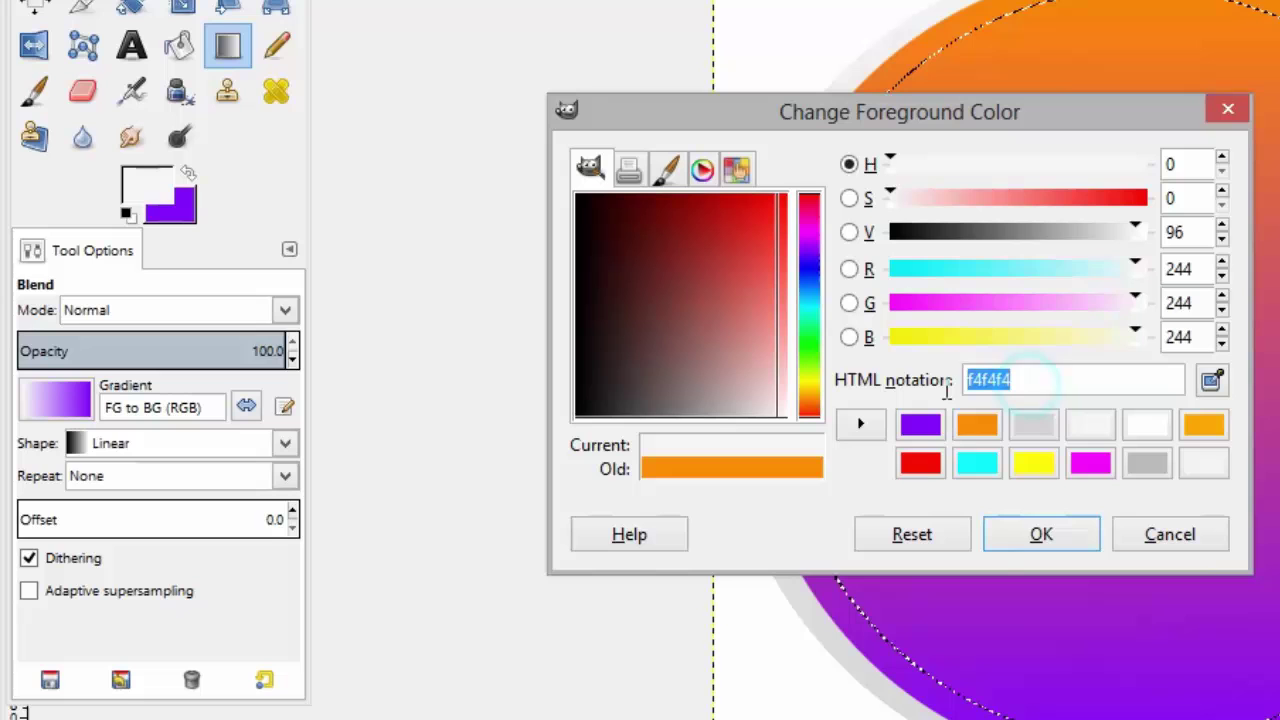
click(1006, 537)
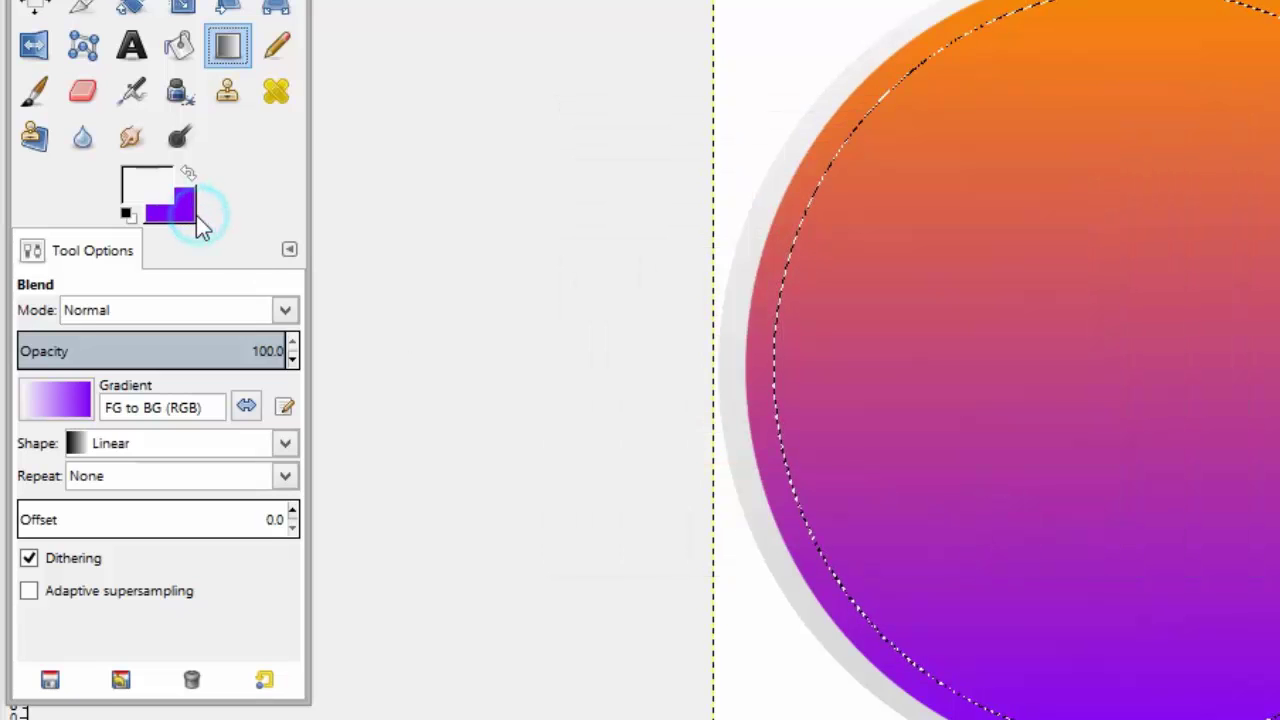
click(194, 218)
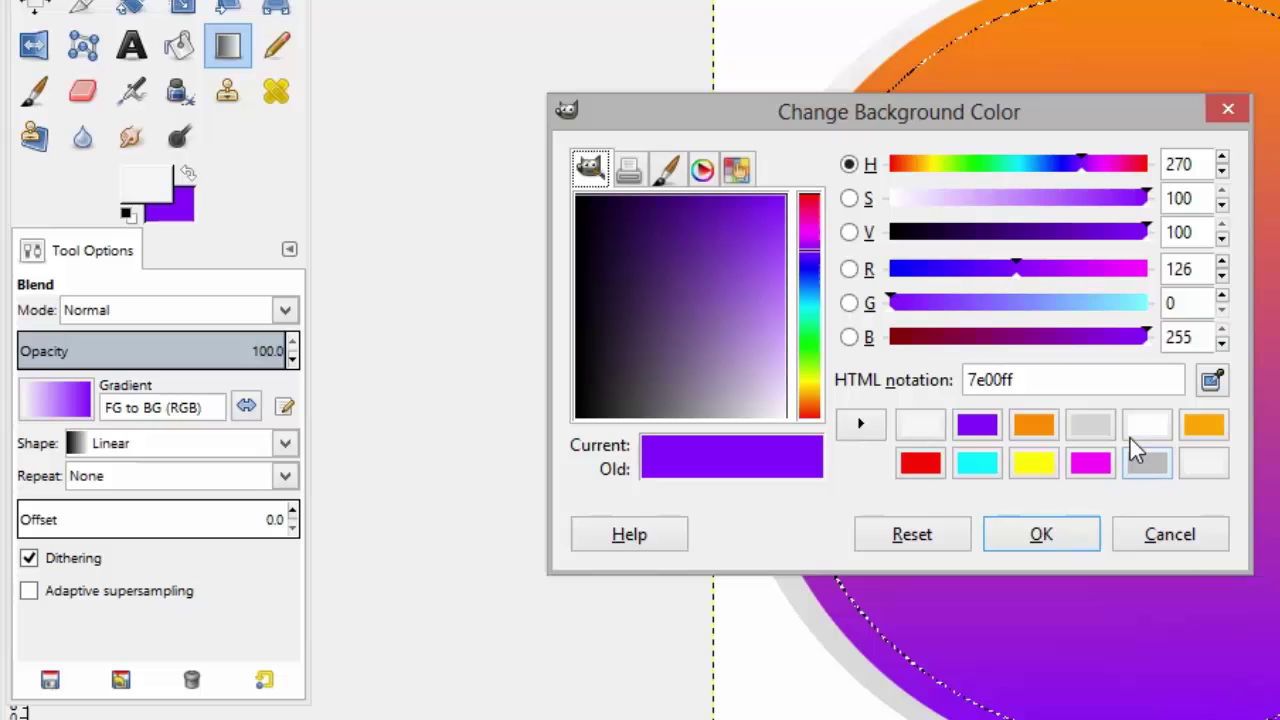
click(1100, 434)
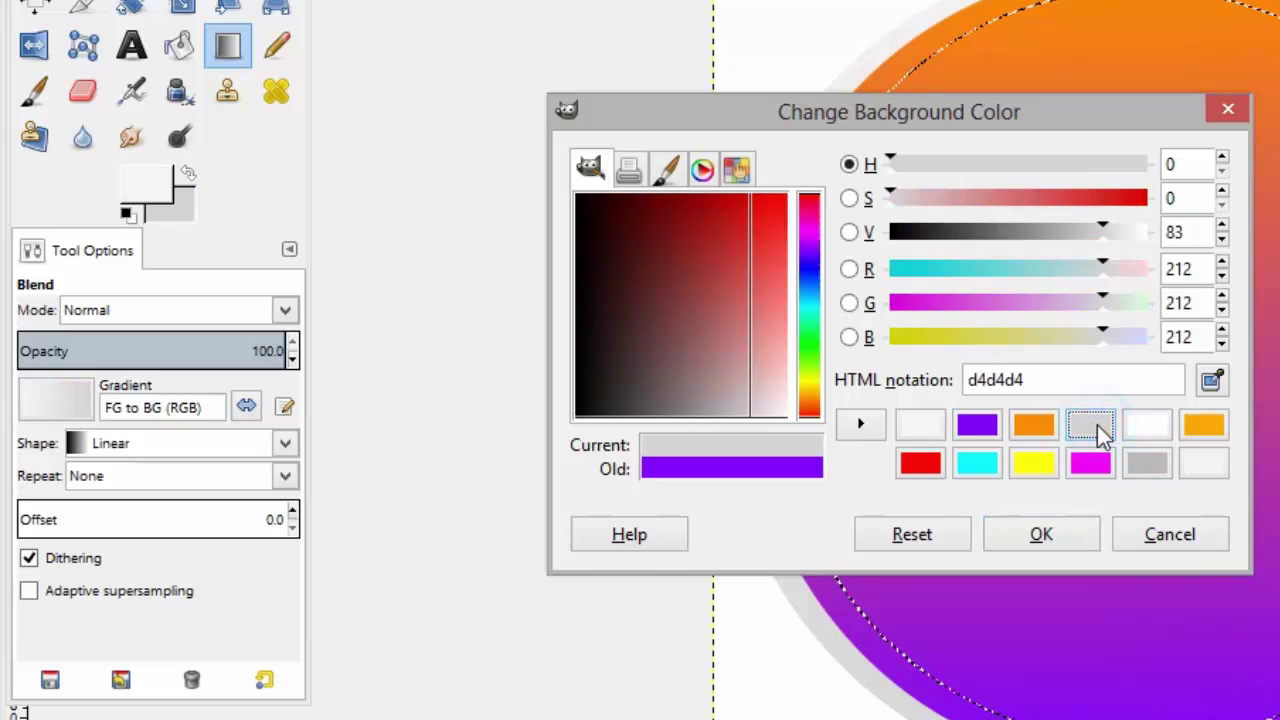
click(1028, 540)
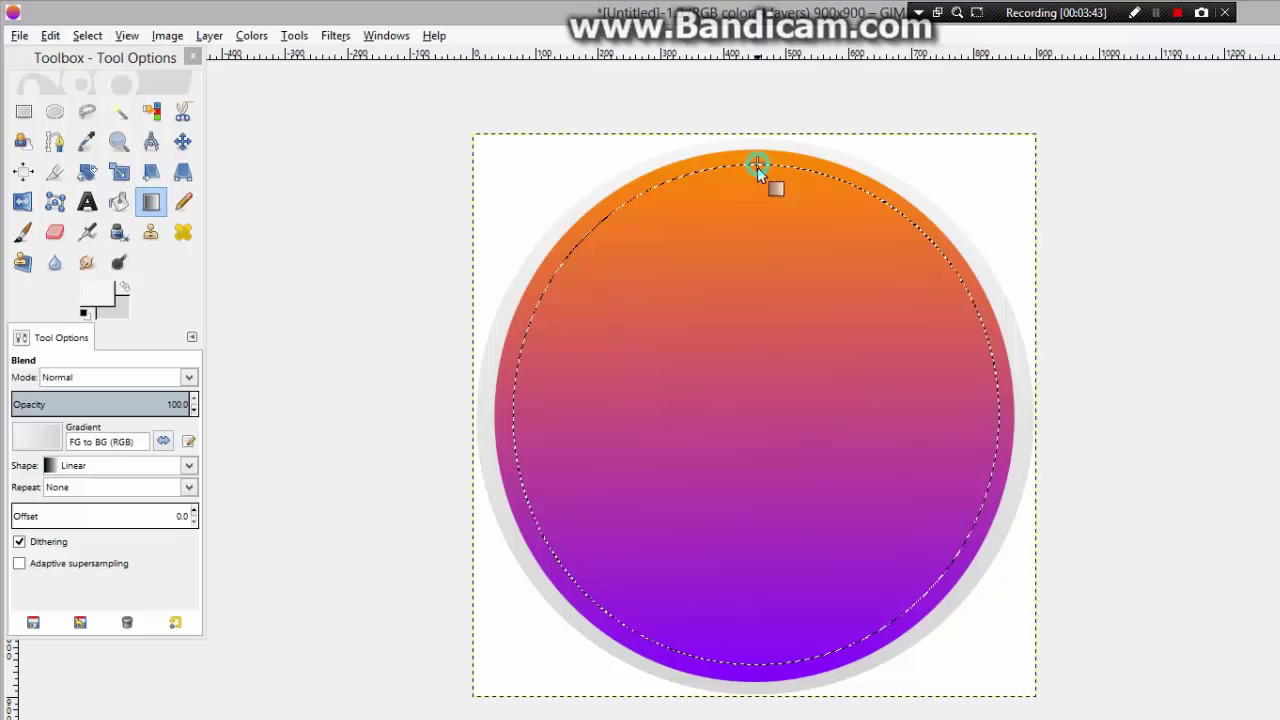
Fill the inner circle with a top-to-bottom light-gray gradient, leaving the orange-to-violet ring.
drag(1034, 39, 1024, 522)
drag(750, 502, 762, 599)
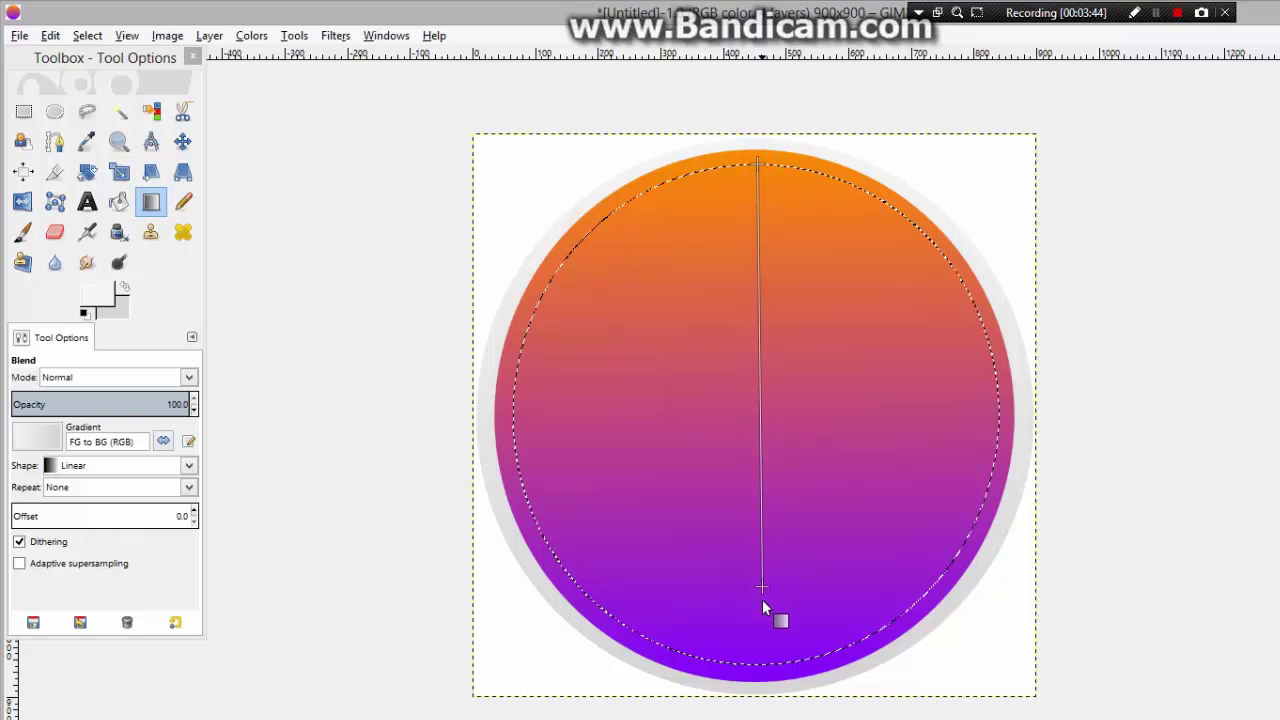
drag(762, 656, 766, 674)
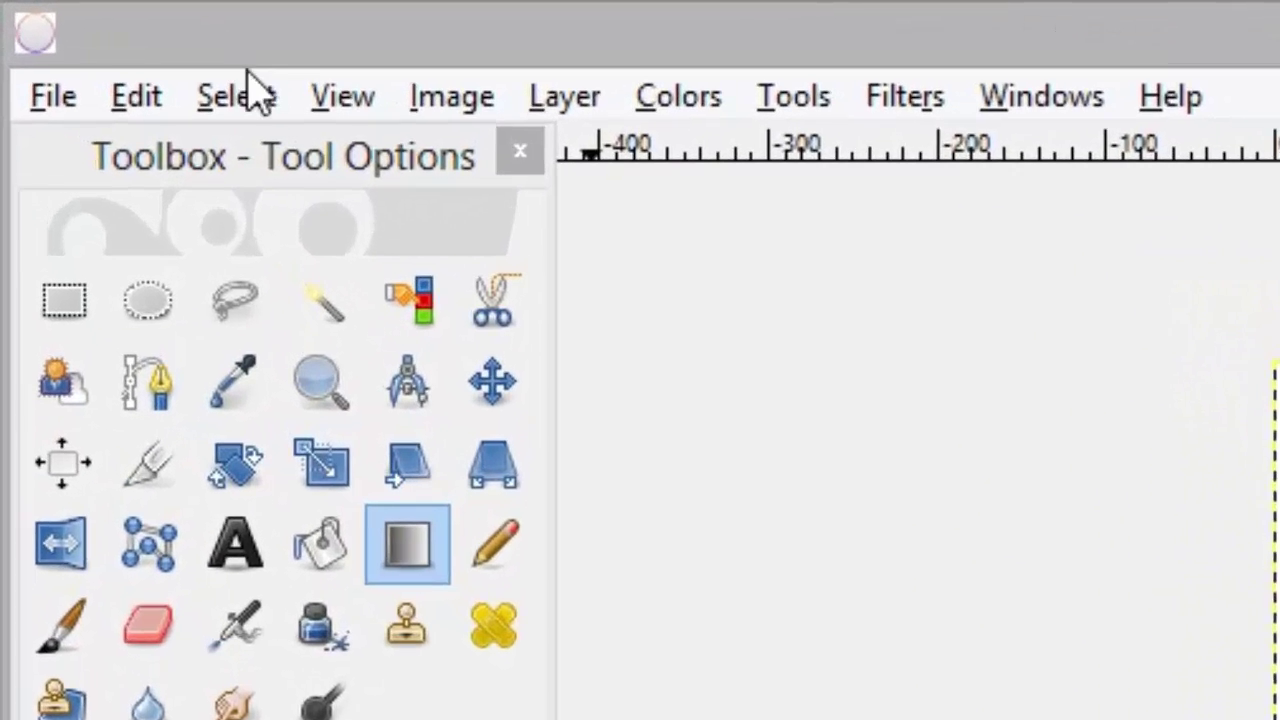
click(92, 35)
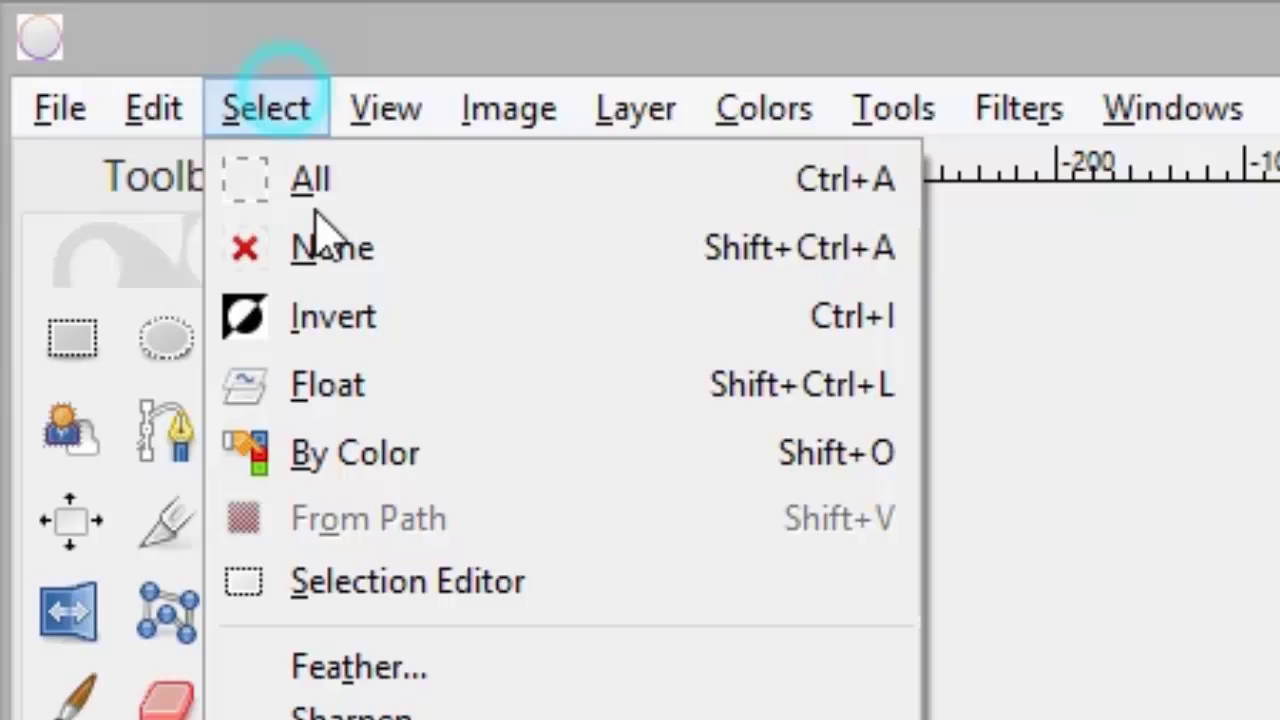
Deselect, choose the Text tool with the True Lies font, and start a text box on the disc.
click(348, 268)
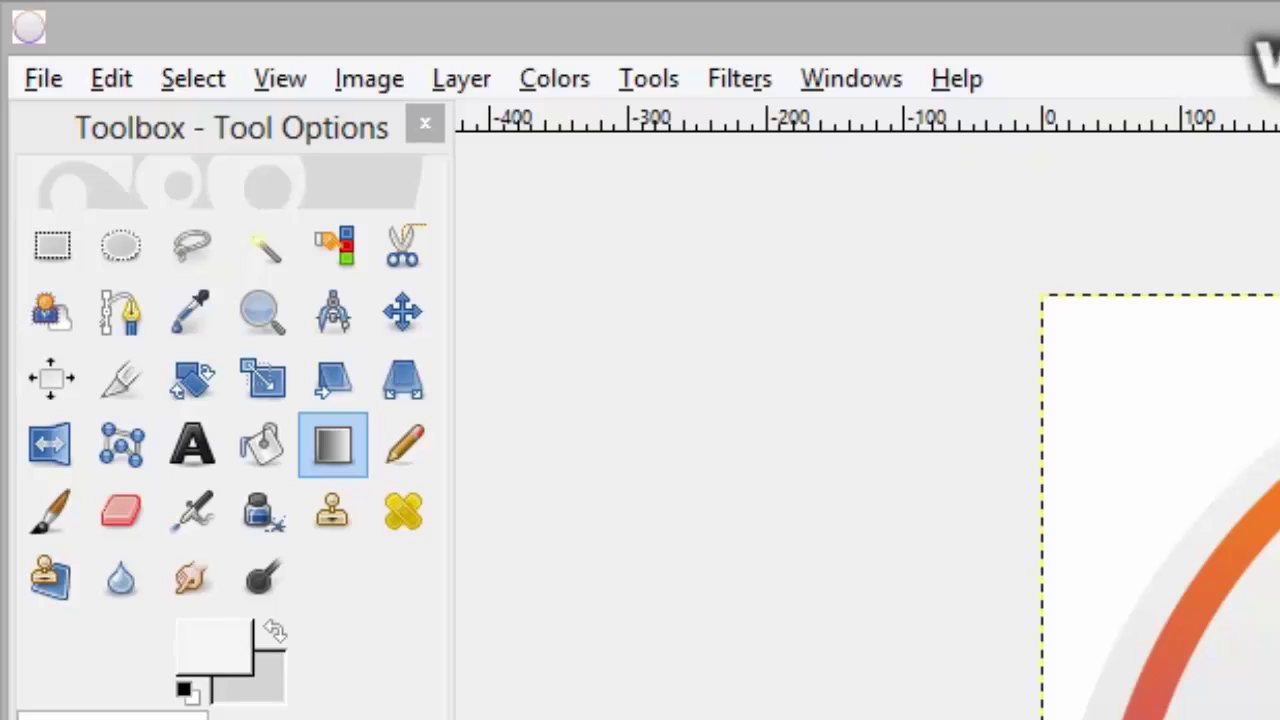
click(195, 455)
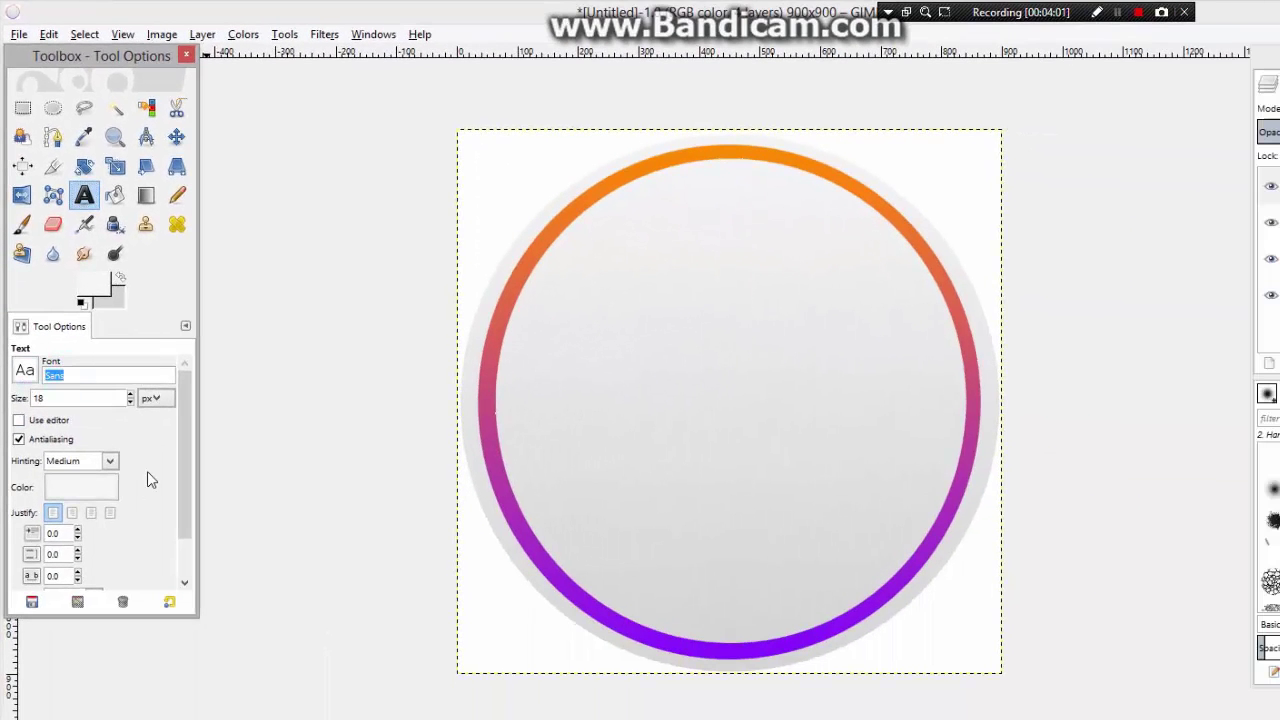
text(tre)
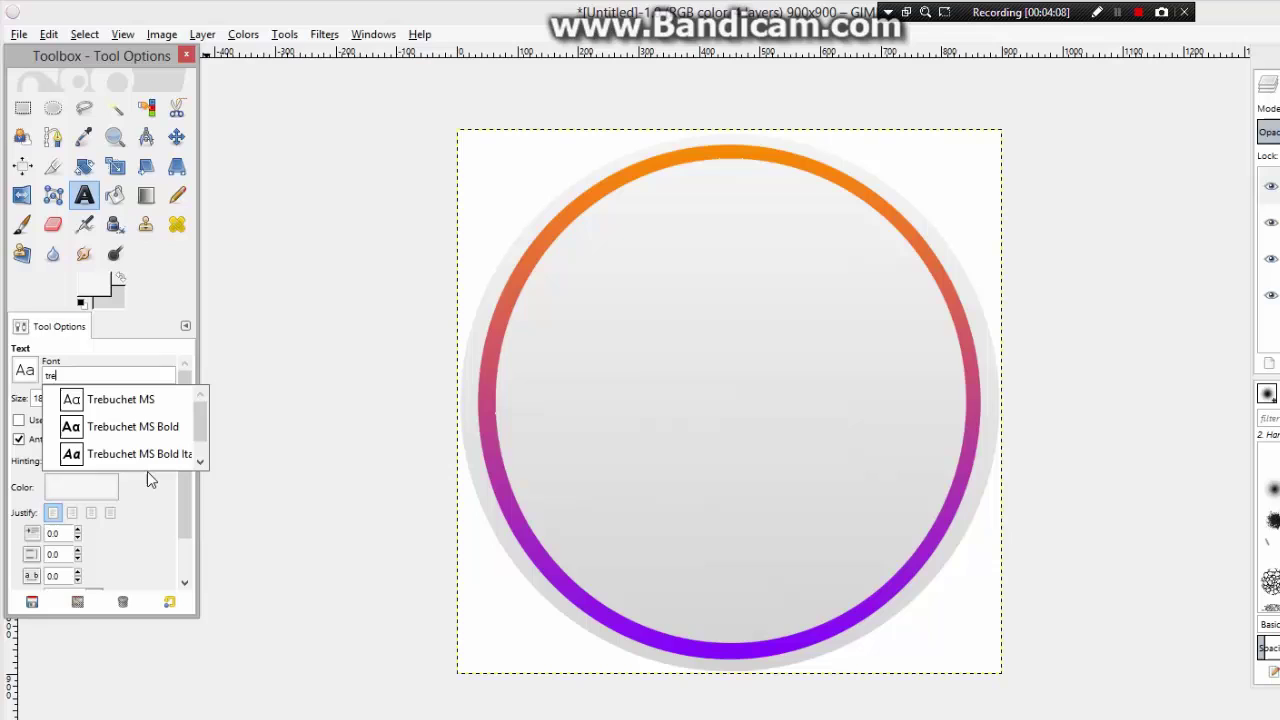
key(BackSpace)
text(y)
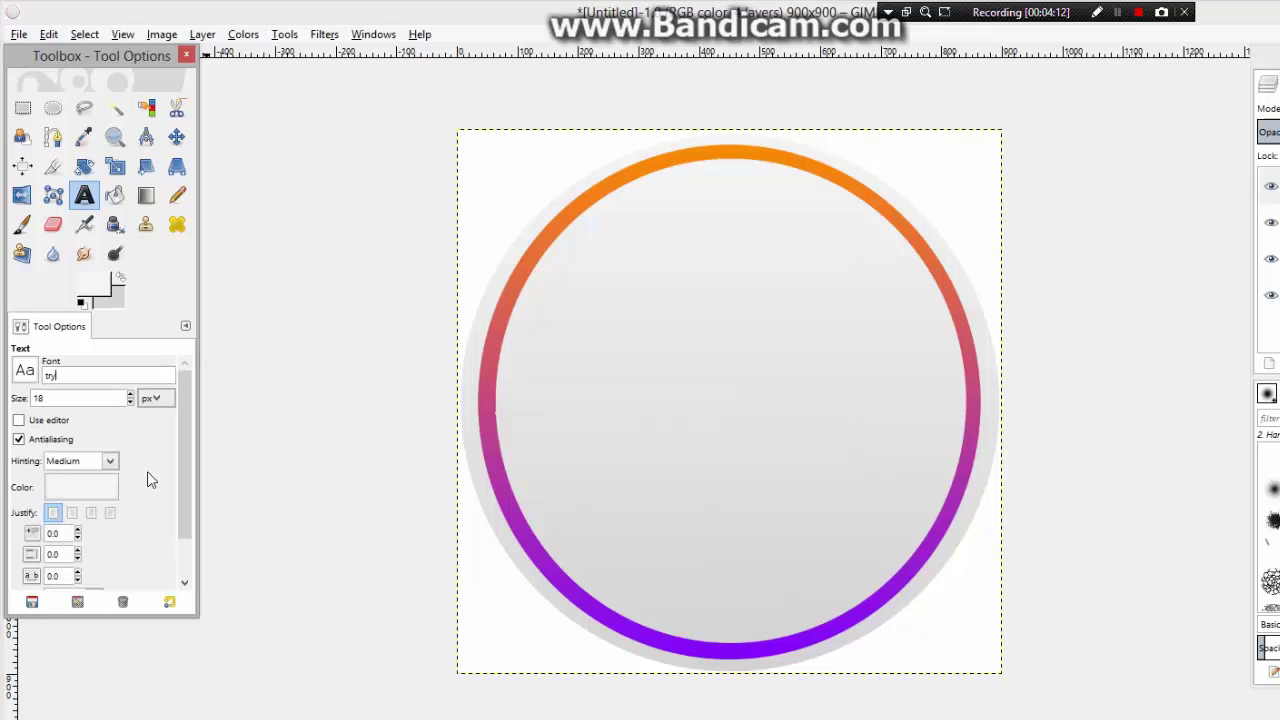
key(BackSpace)
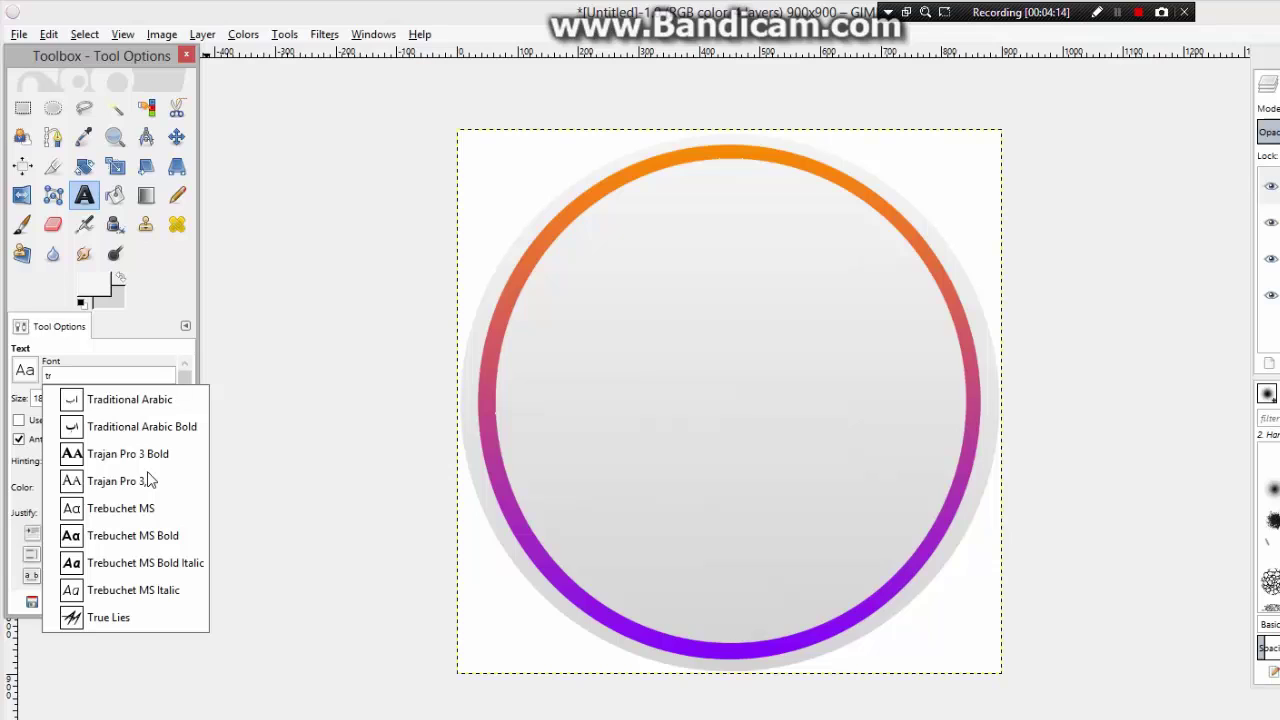
click(126, 617)
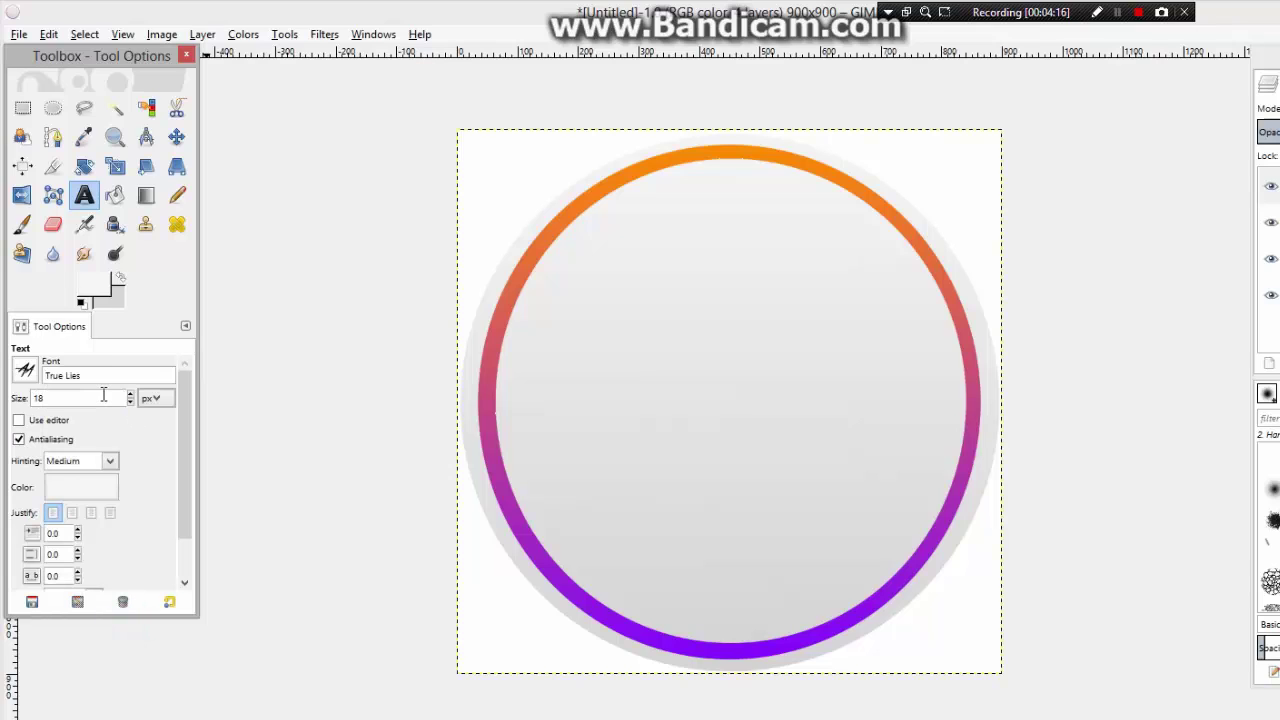
click(554, 376)
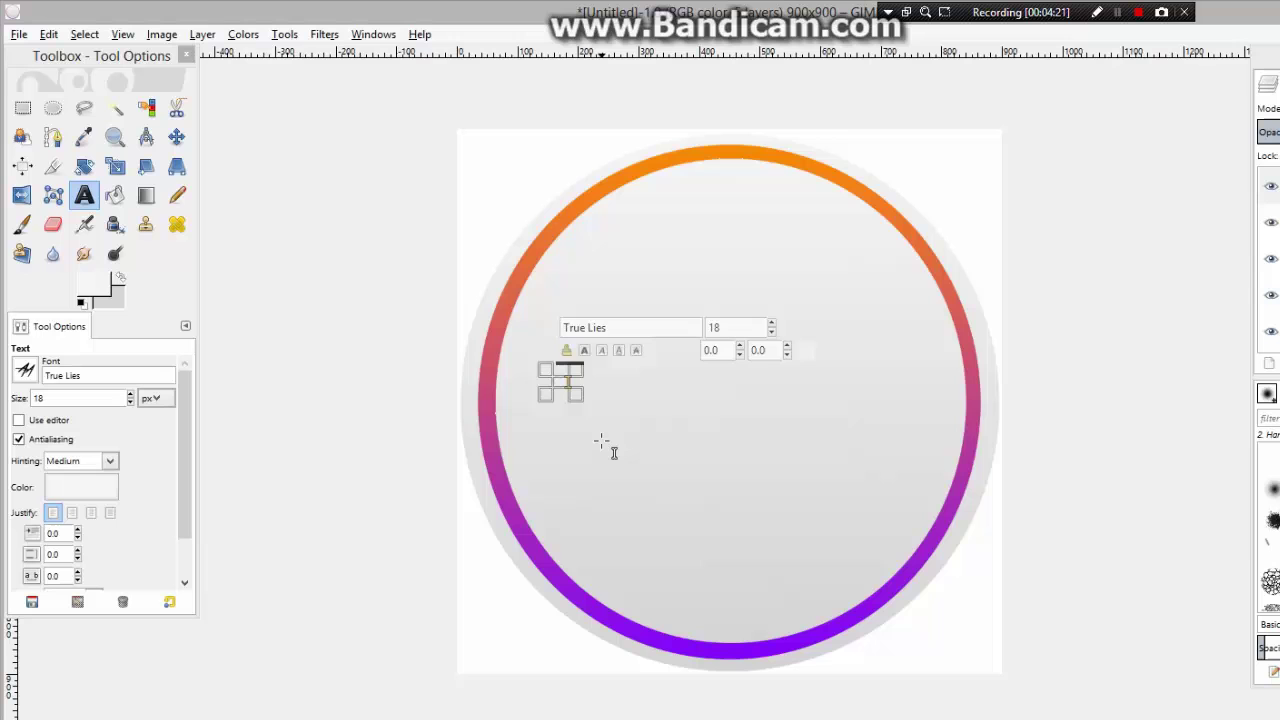
Enter SP in the text box and enlarge the text to around 421 px.
click(561, 382)
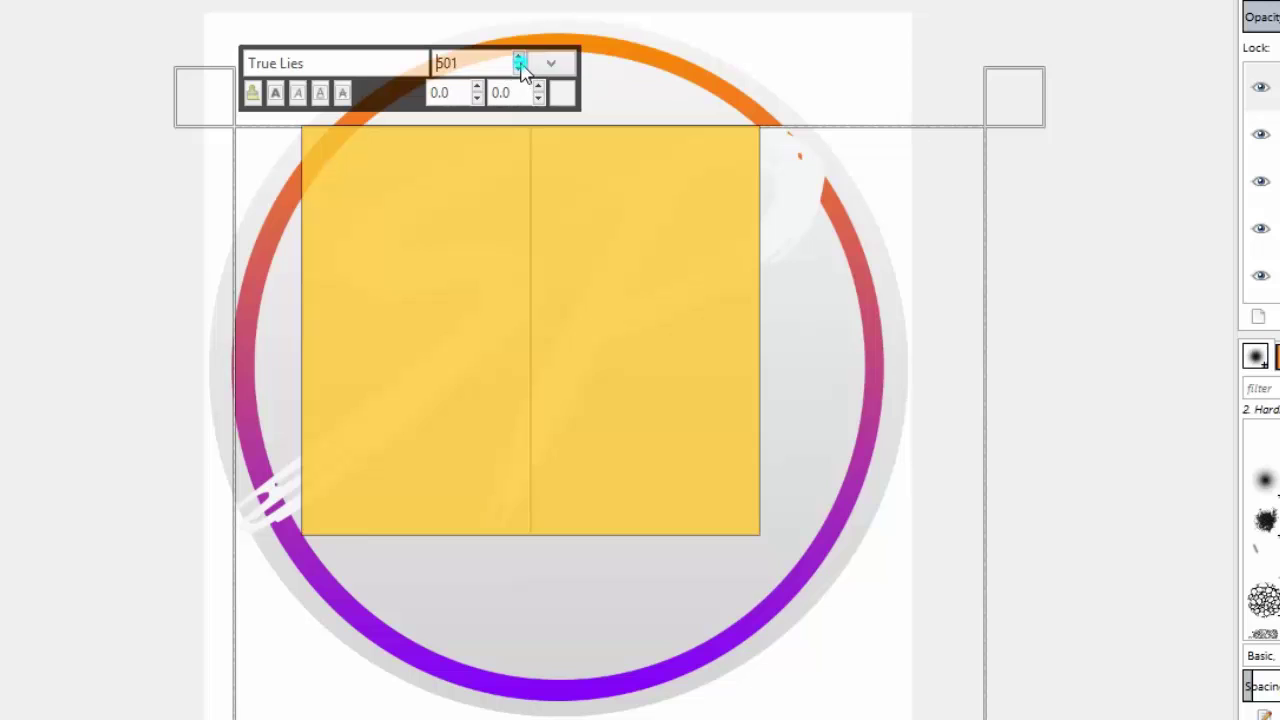
drag(519, 64, 518, 69)
drag(749, 100, 749, 132)
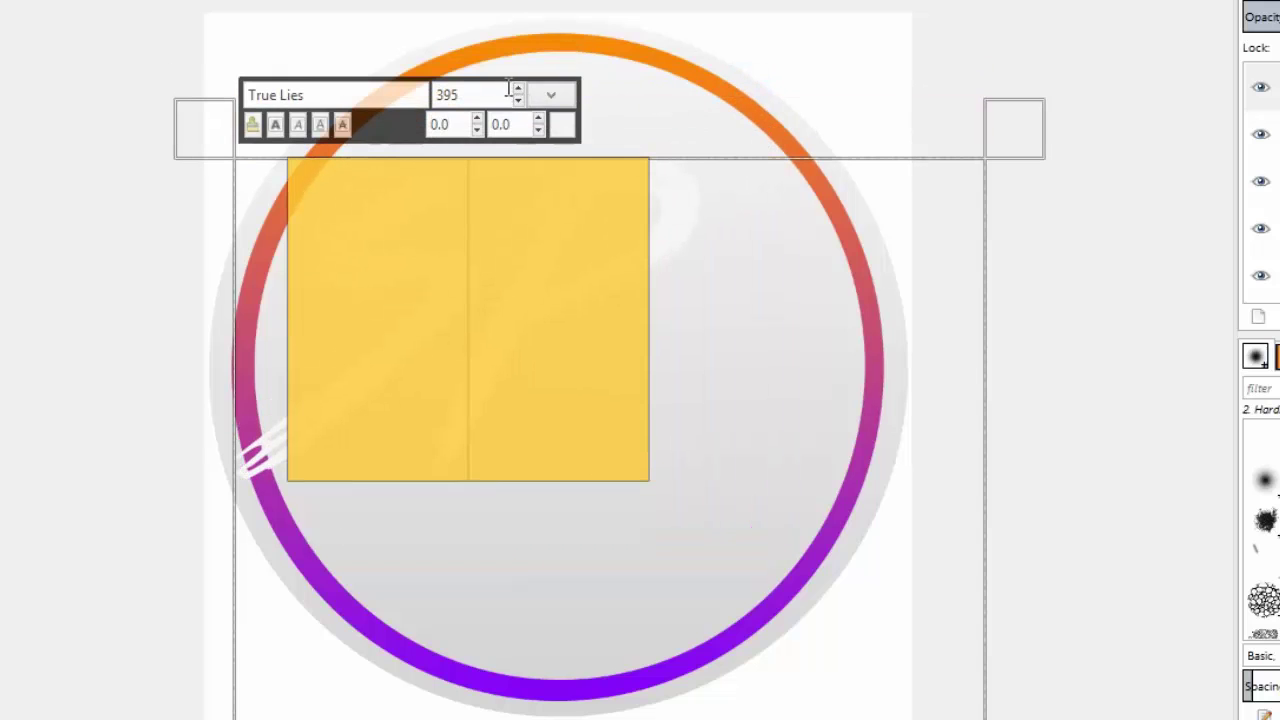
click(519, 90)
drag(519, 90, 519, 90)
drag(690, 157, 674, 109)
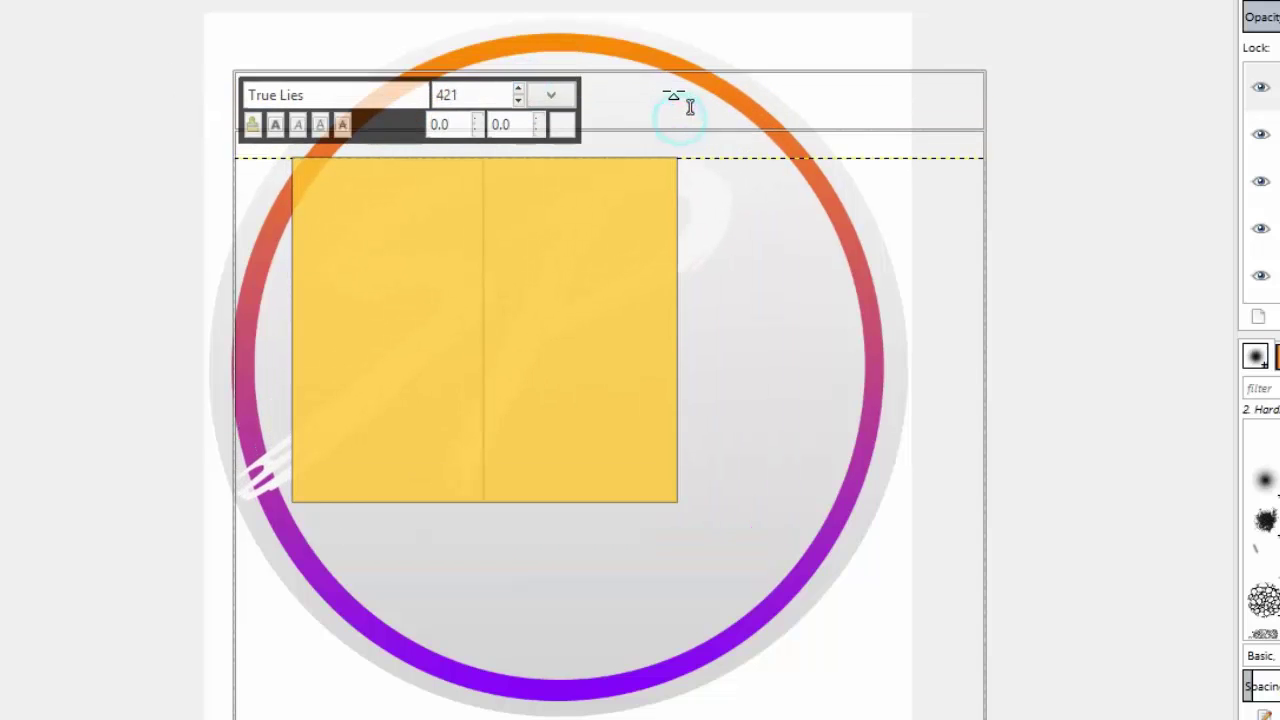
drag(521, 60, 520, 74)
Reshape the SP text box over the disc's centre and set the text size to 469.
drag(170, 400, 212, 395)
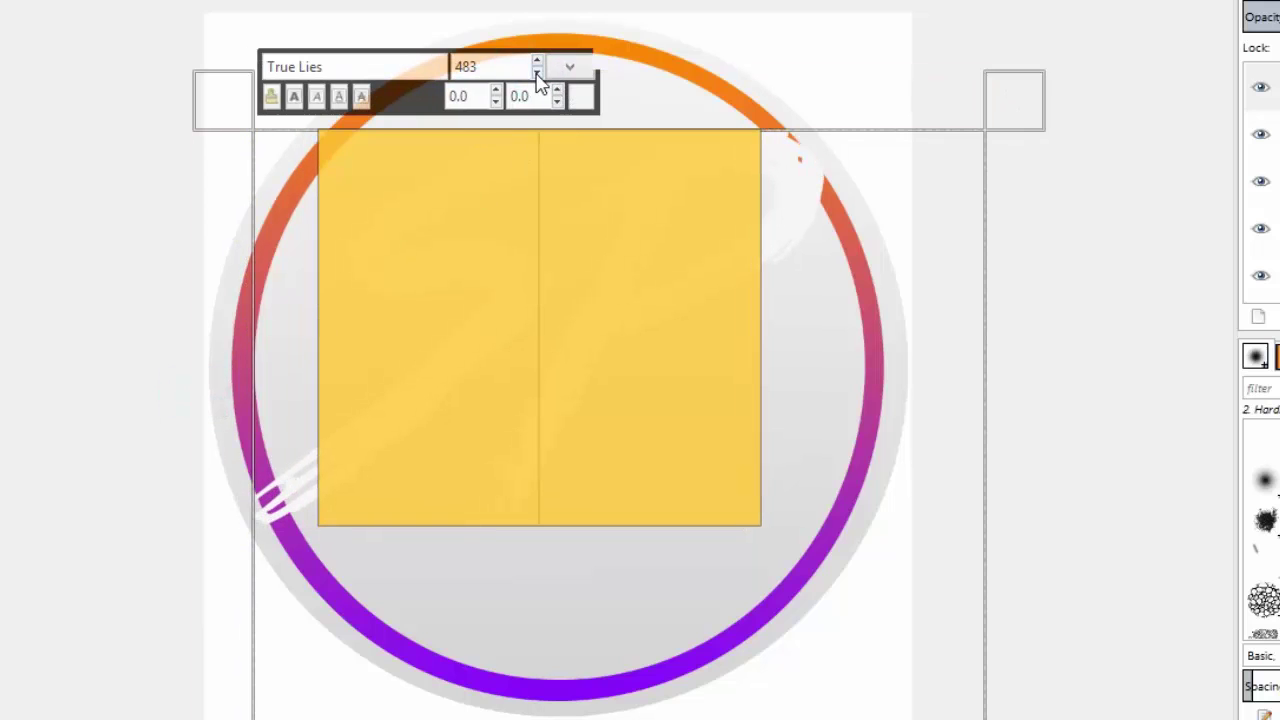
drag(540, 82, 543, 77)
drag(224, 370, 240, 368)
drag(608, 129, 686, 140)
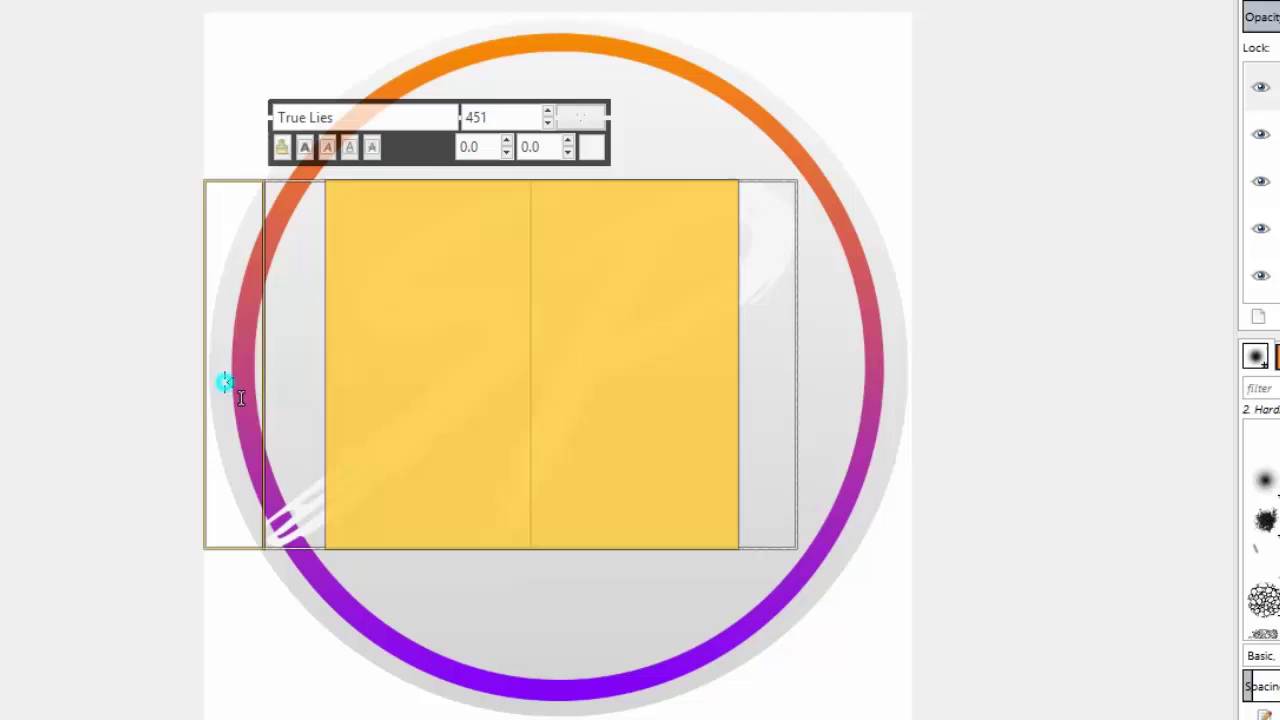
drag(240, 398, 250, 378)
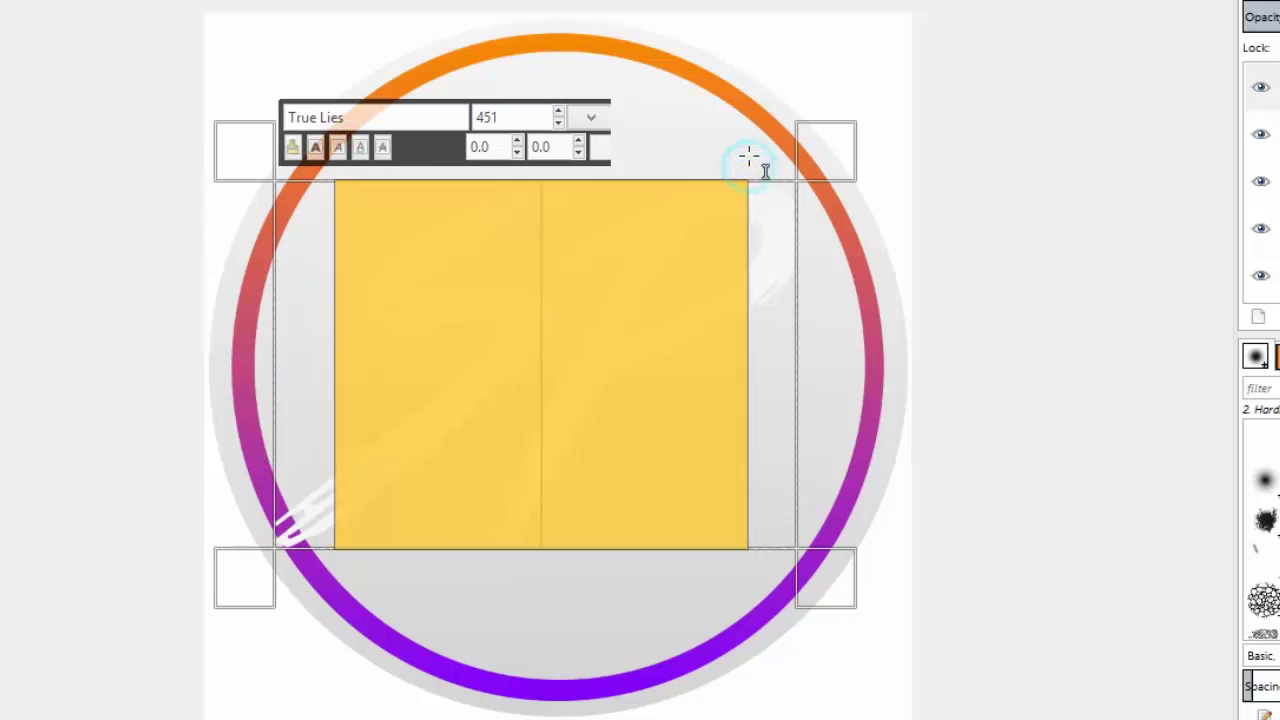
drag(749, 154, 674, 144)
drag(793, 316, 888, 331)
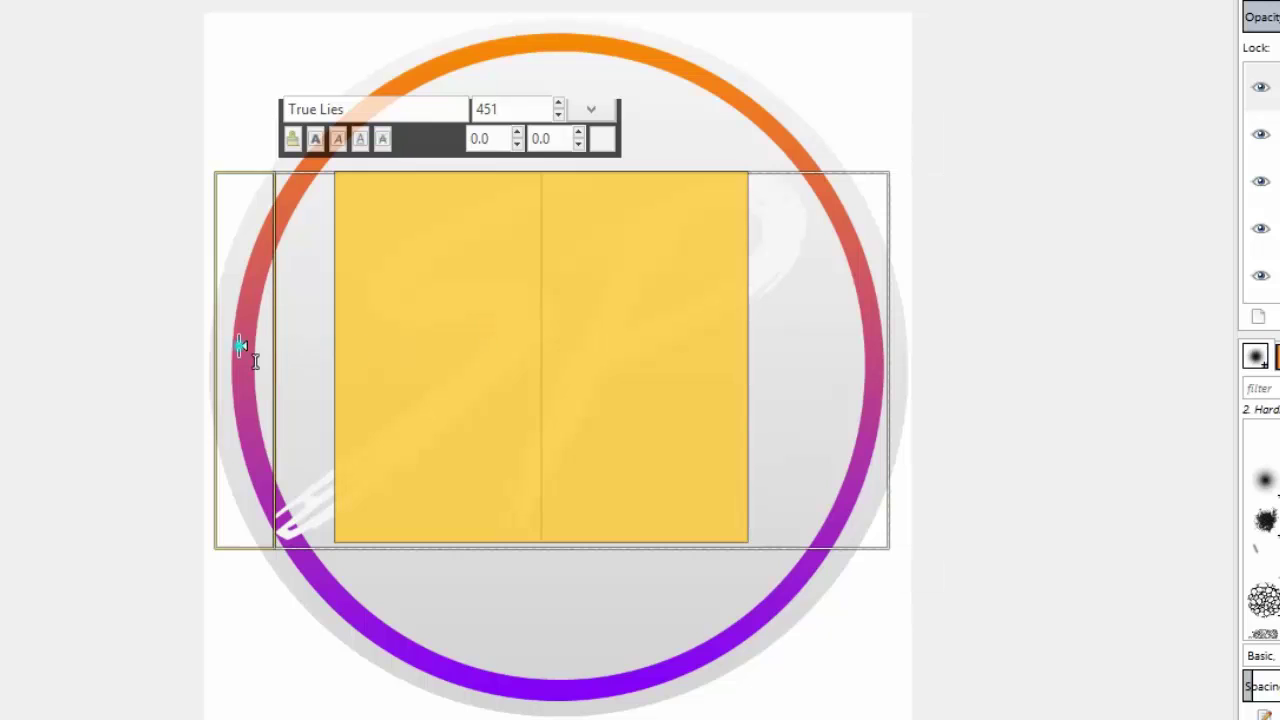
drag(240, 346, 252, 352)
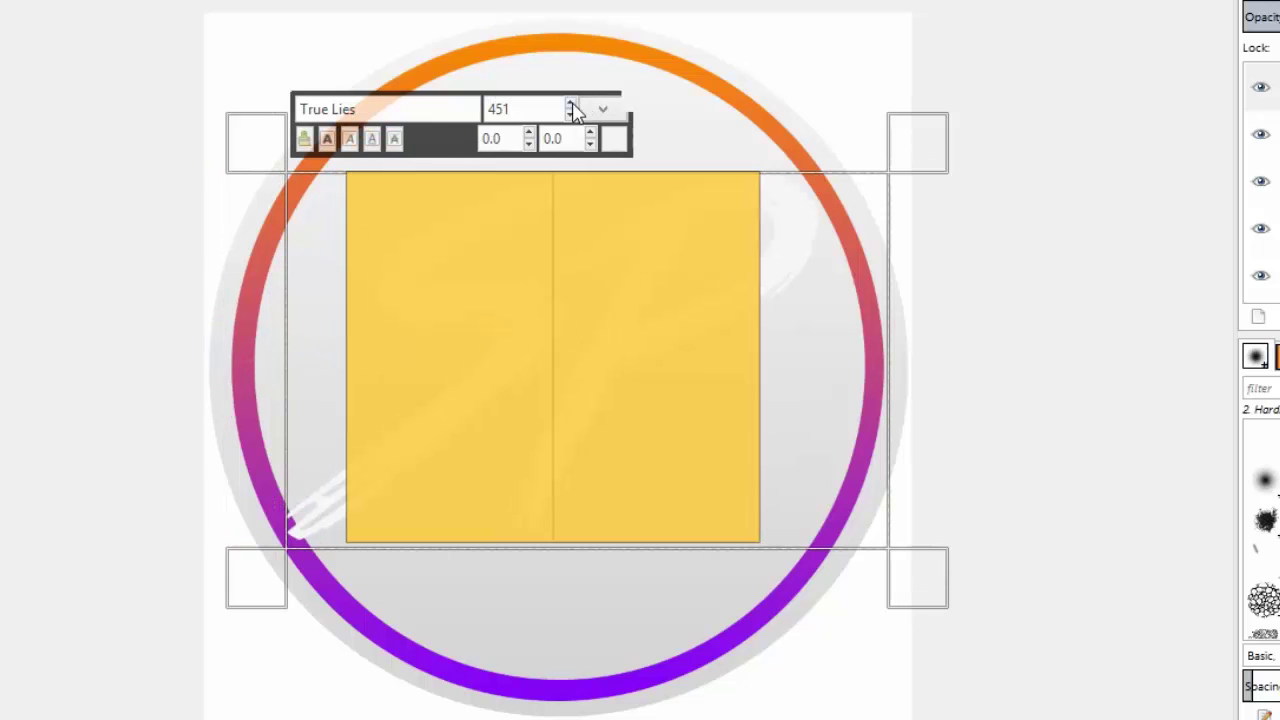
drag(573, 108, 575, 110)
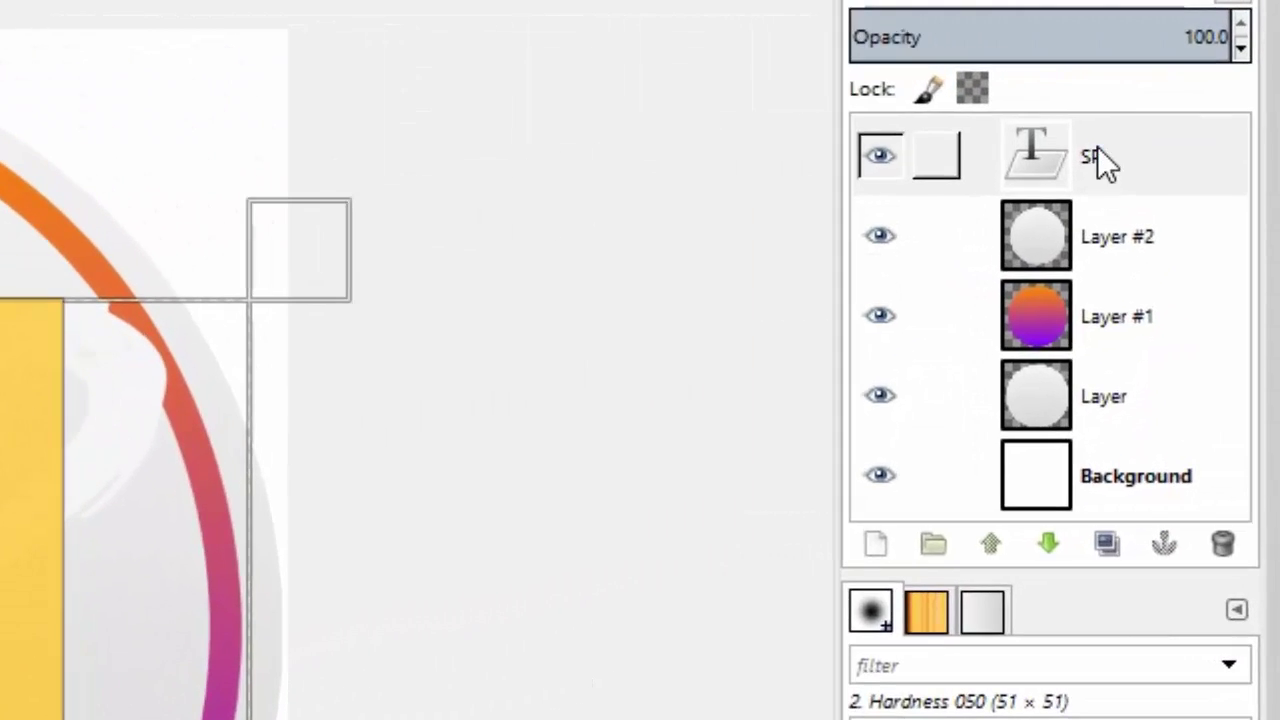
Make the SP text a selection and cut its letter shapes out of the gray disc on Layer #2.
right_click(1097, 160)
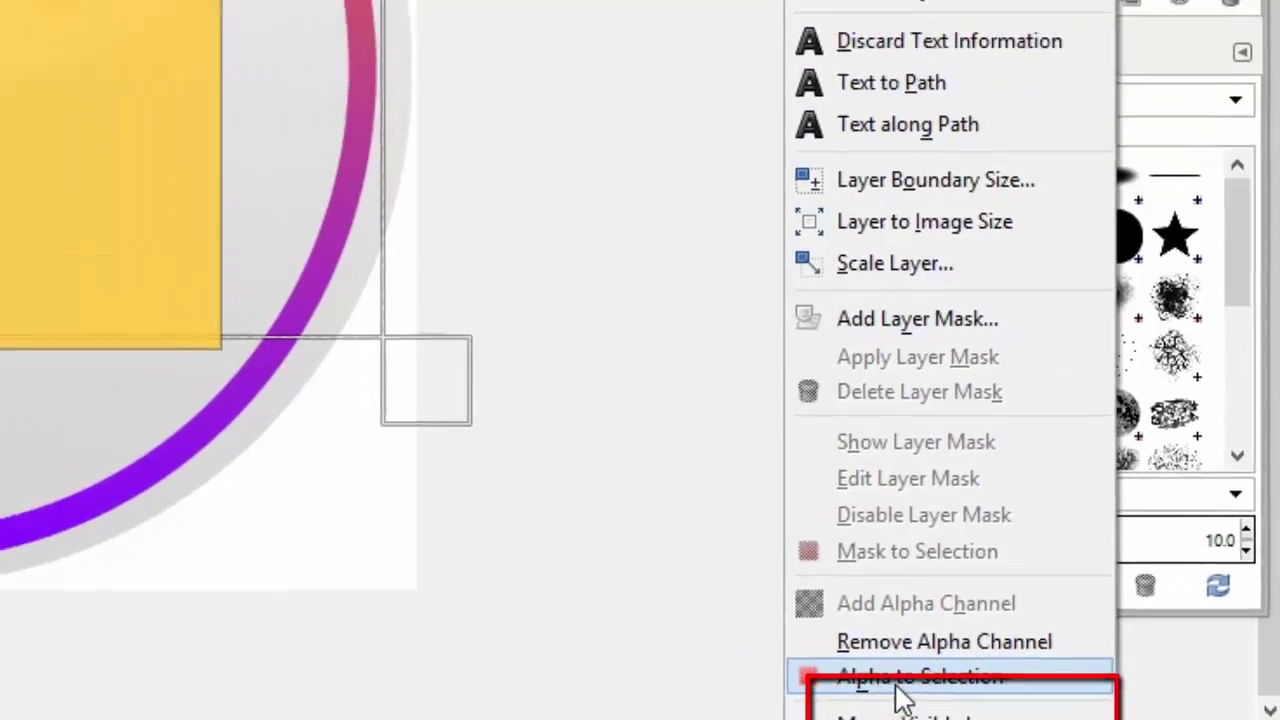
click(858, 600)
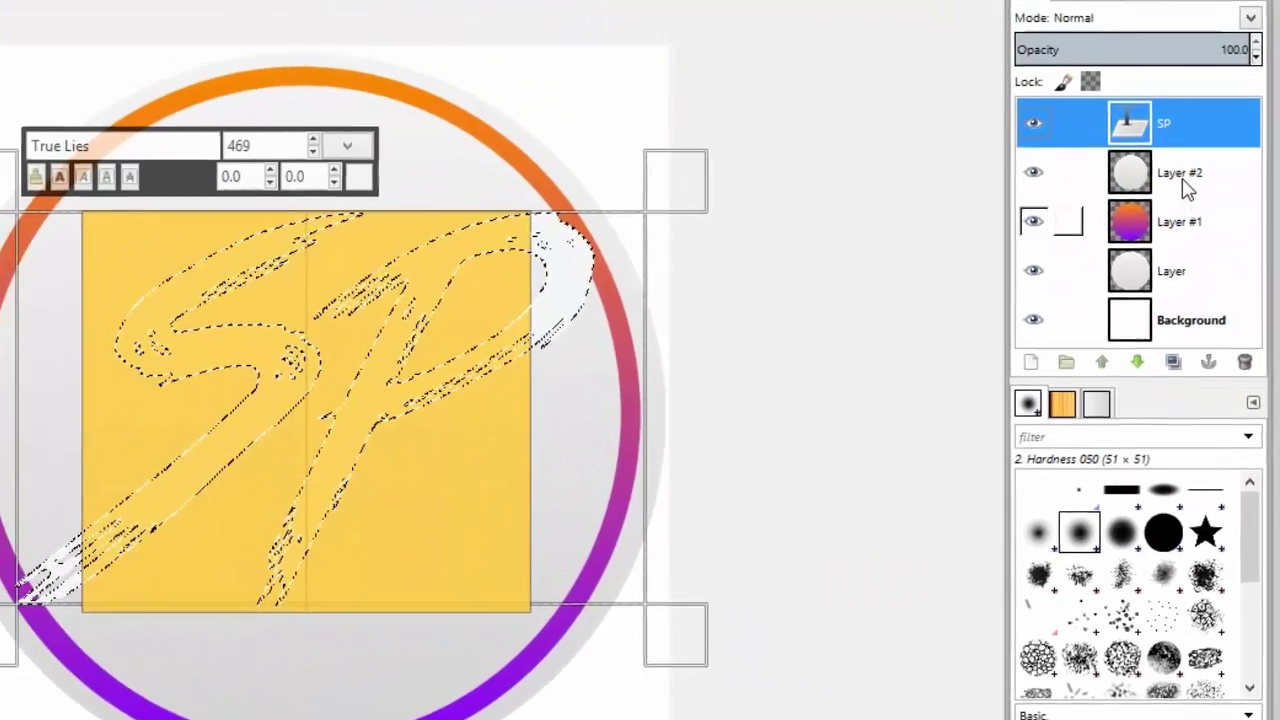
click(1183, 178)
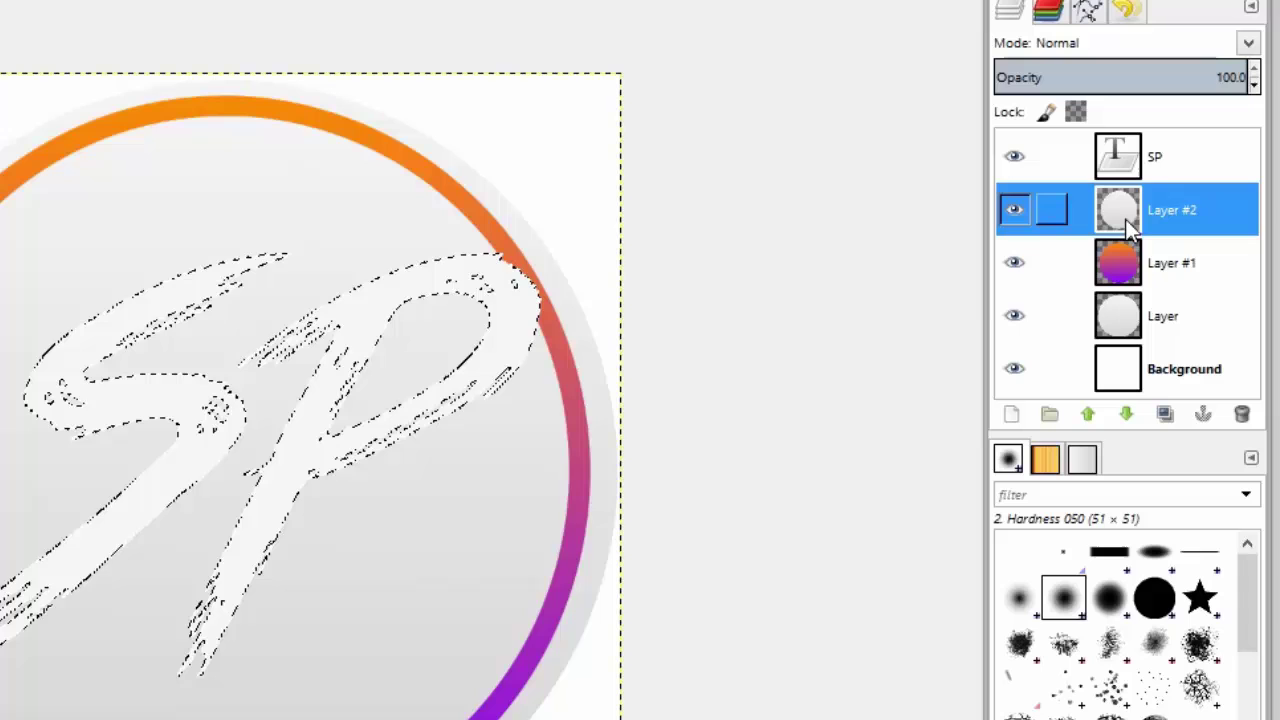
key(ctrl+x)
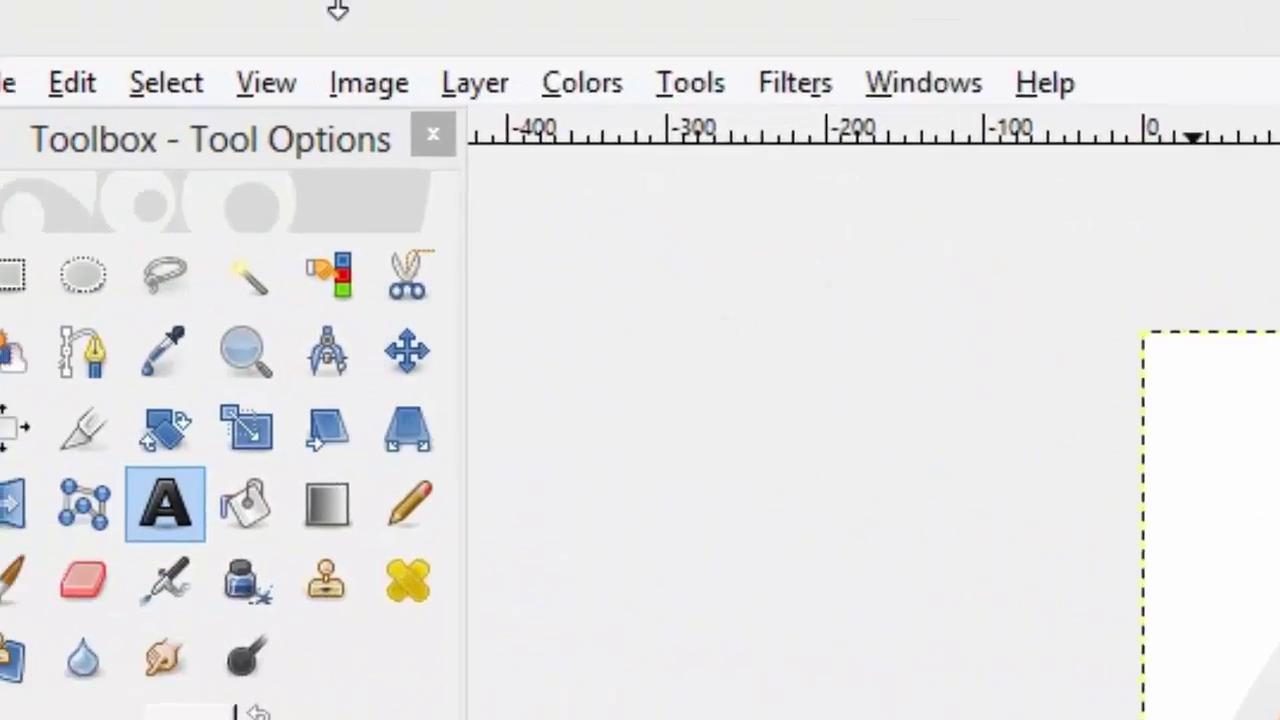
Invert the selection and hide the SP text layer.
click(166, 83)
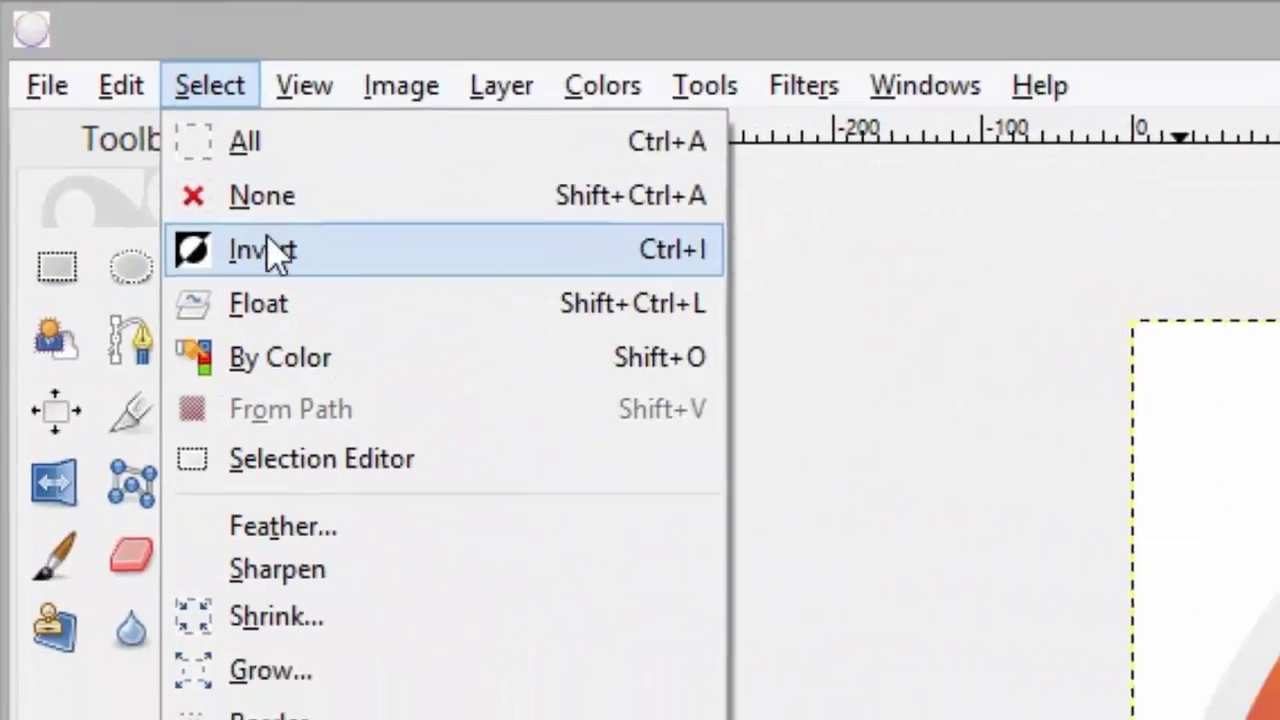
click(240, 287)
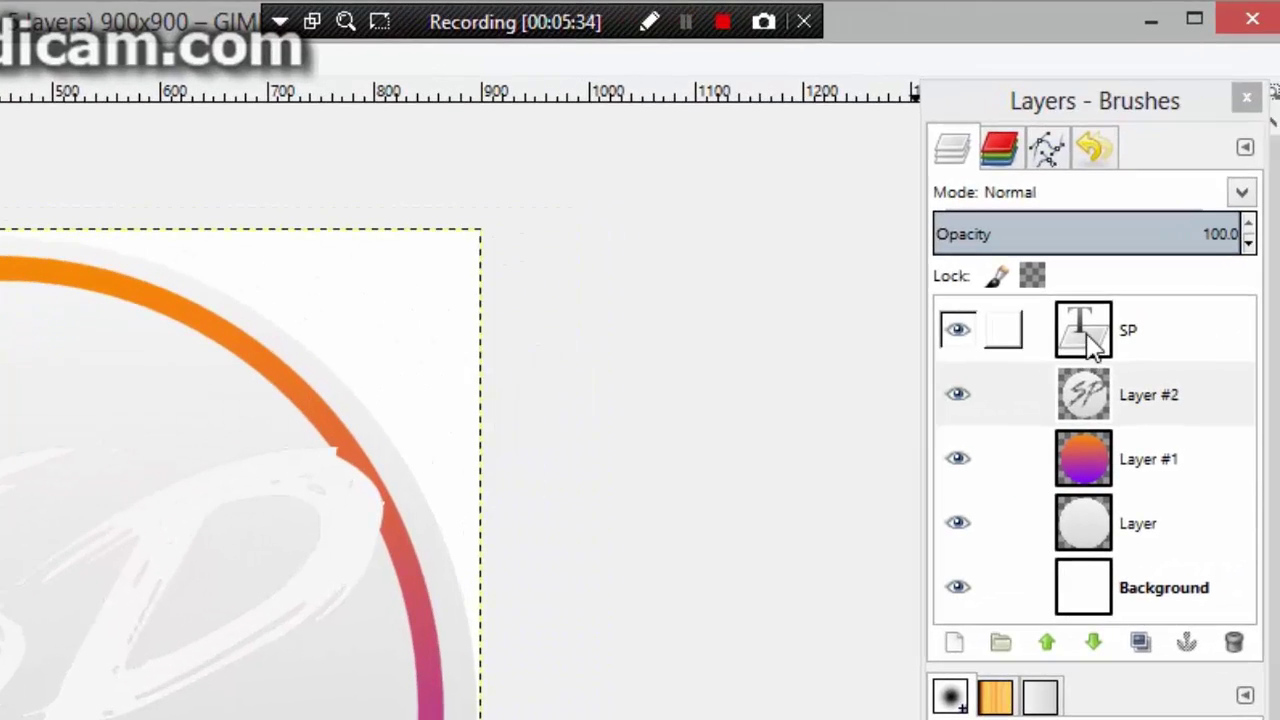
click(1090, 340)
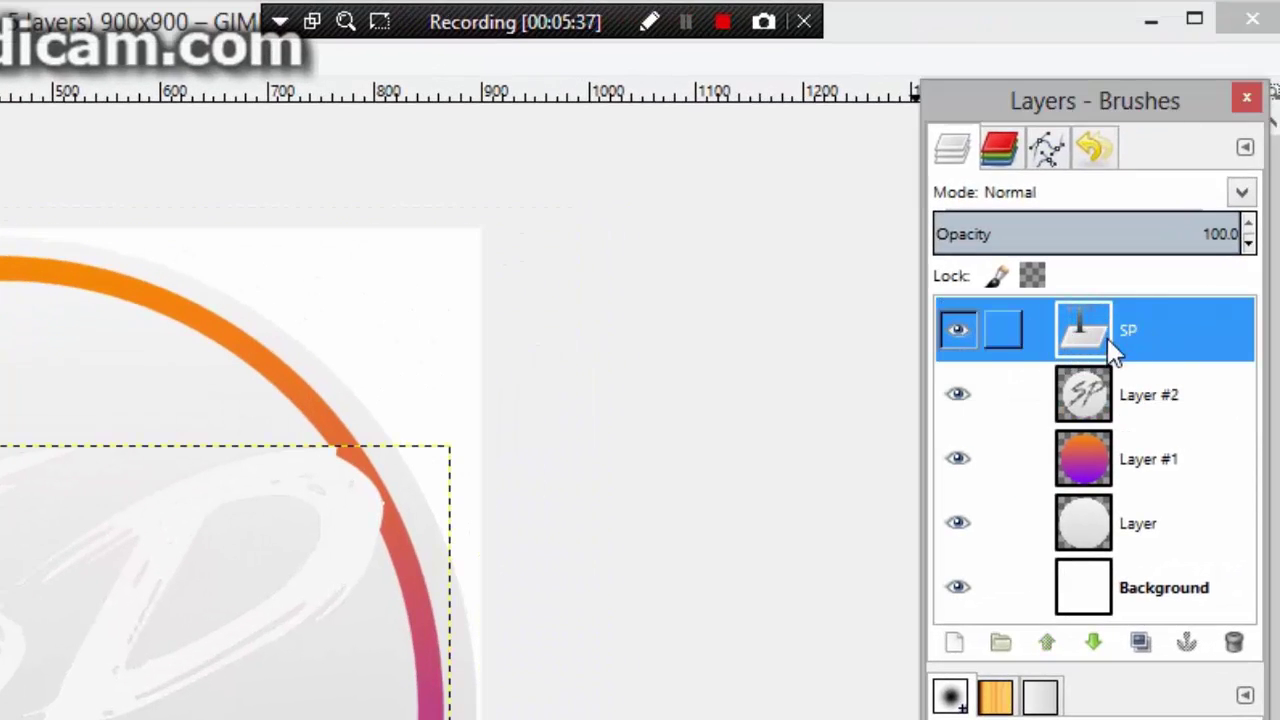
click(958, 330)
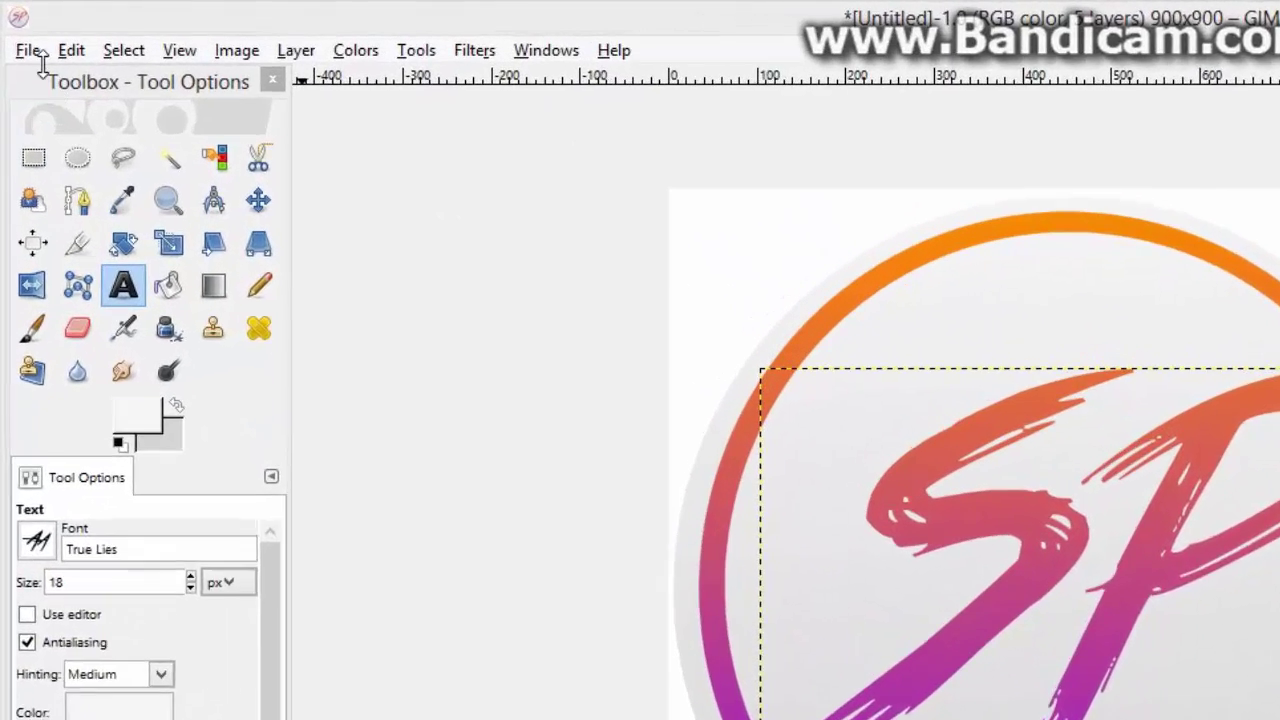
Export the image to the Desktop folder, selecting the extension in the Untitled file name.
click(17, 30)
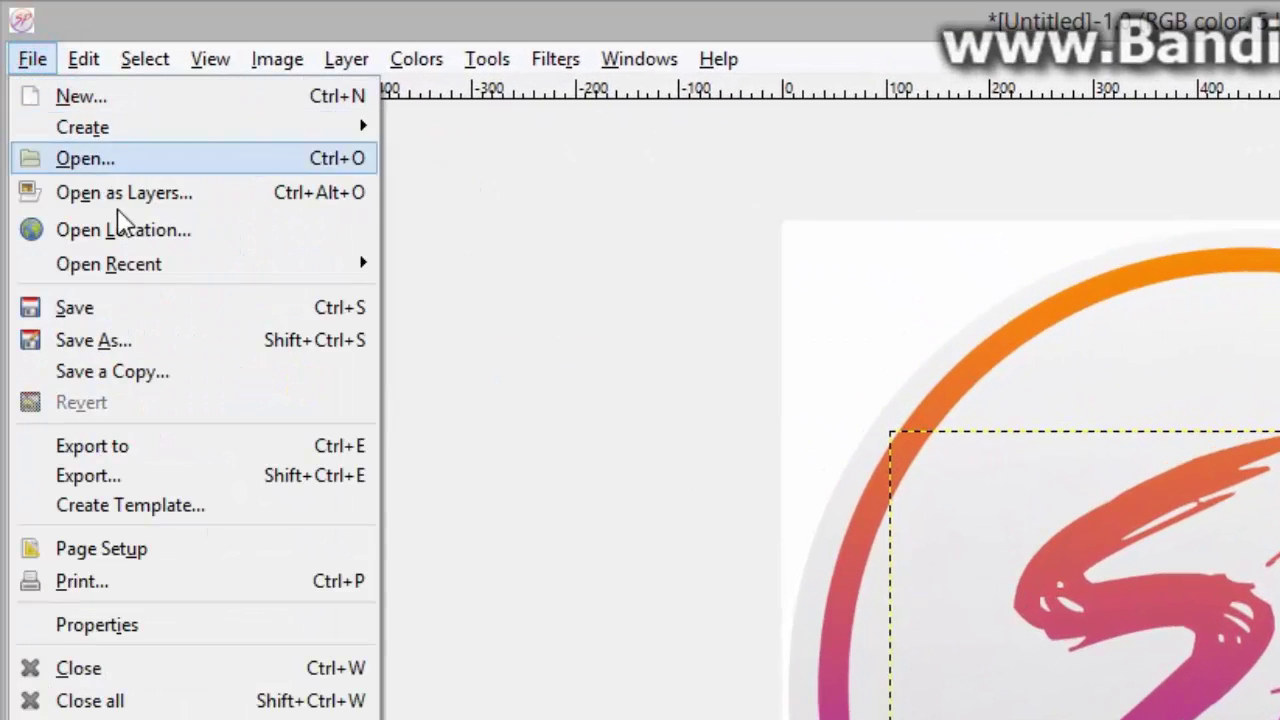
click(149, 448)
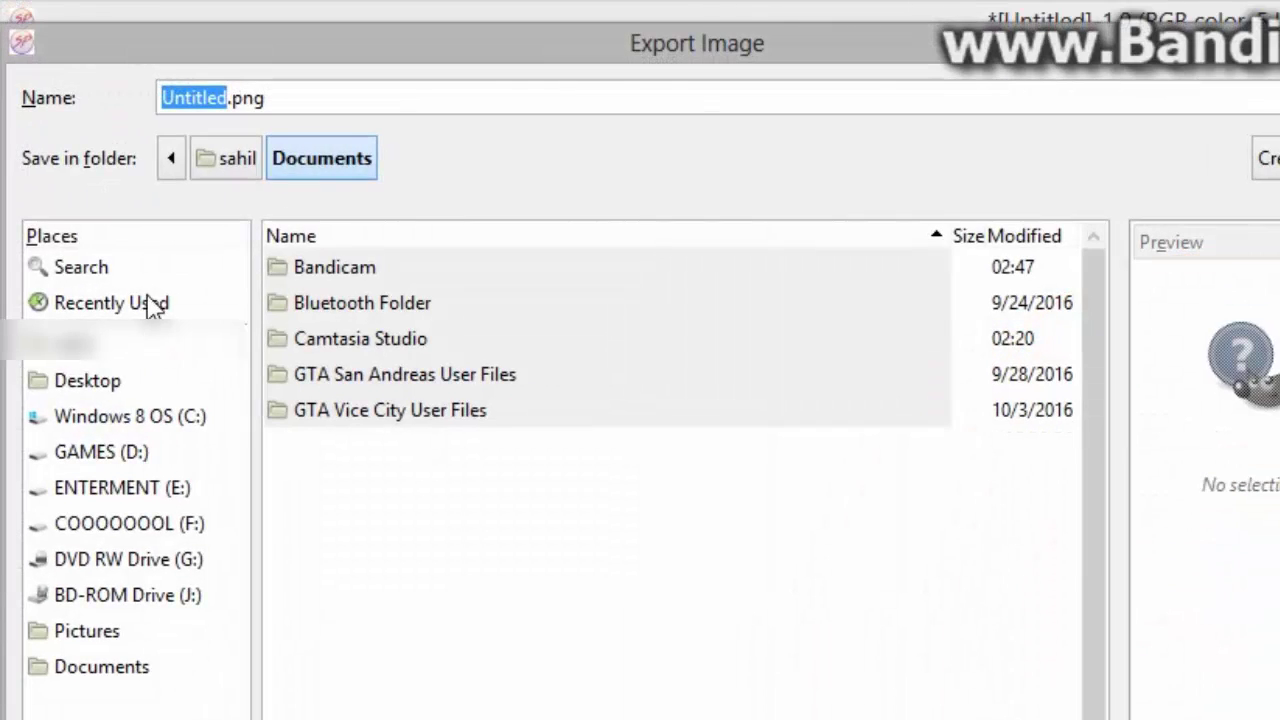
click(135, 388)
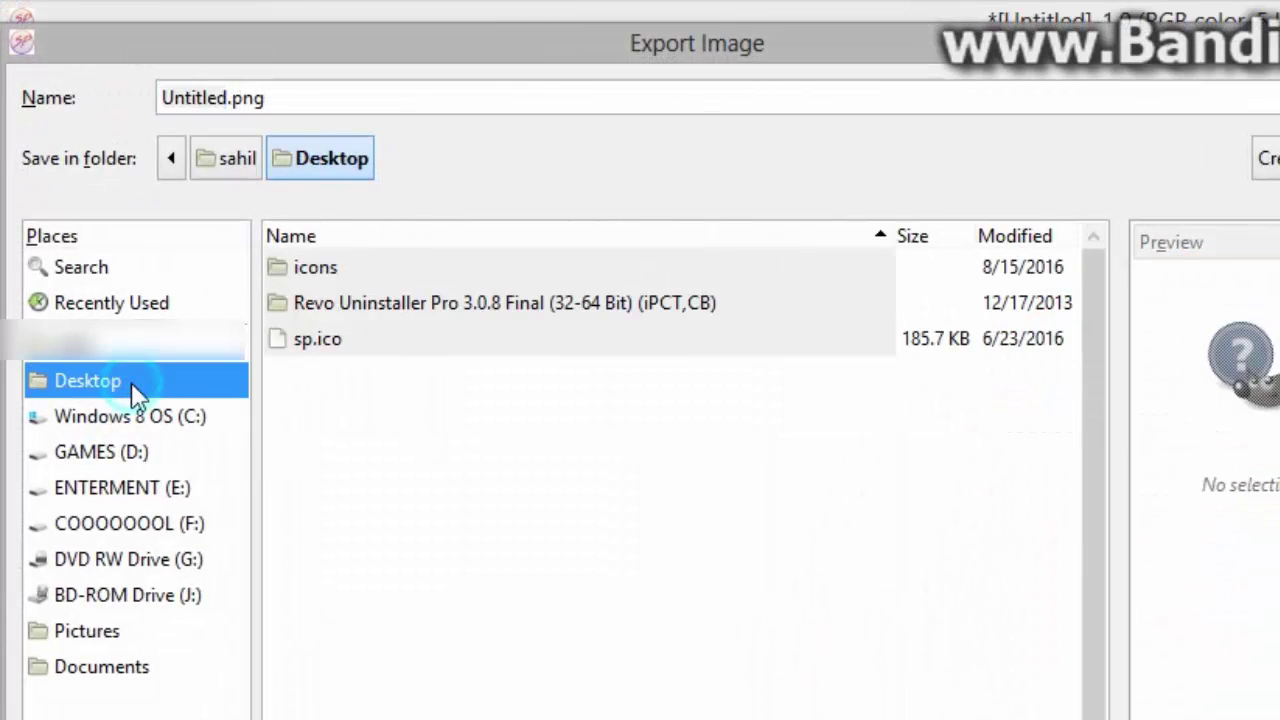
click(220, 98)
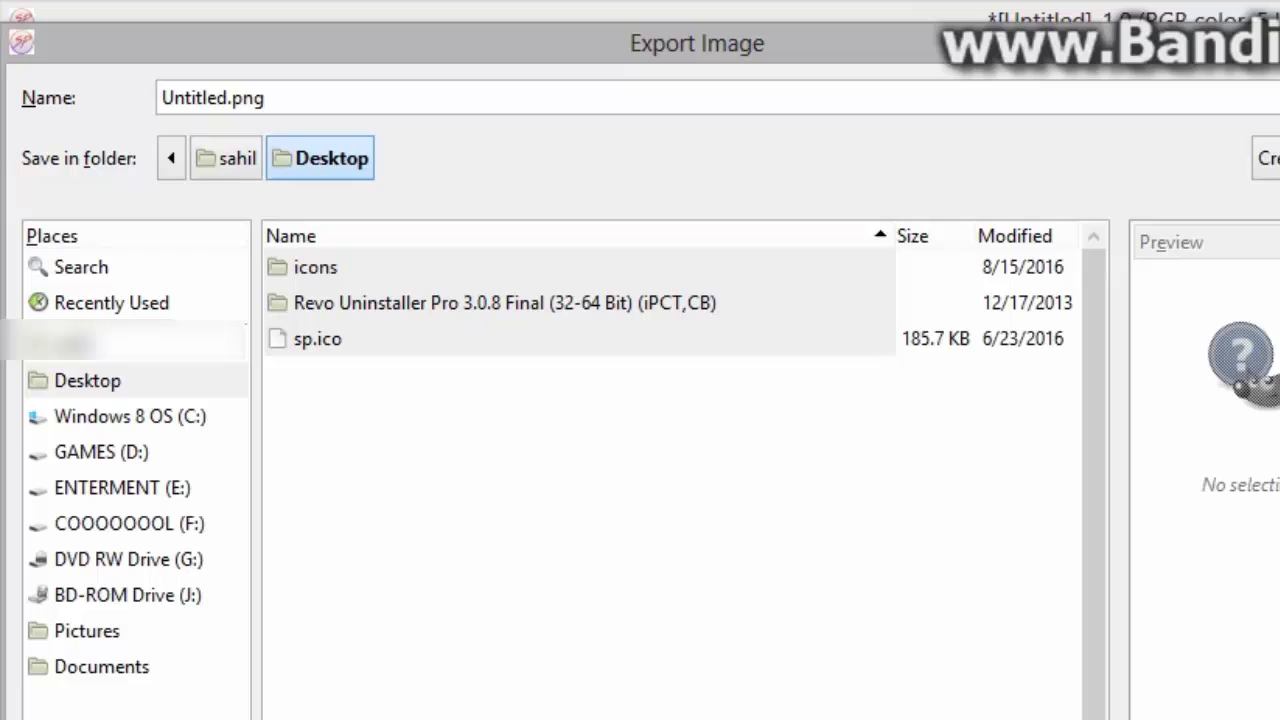
click(266, 97)
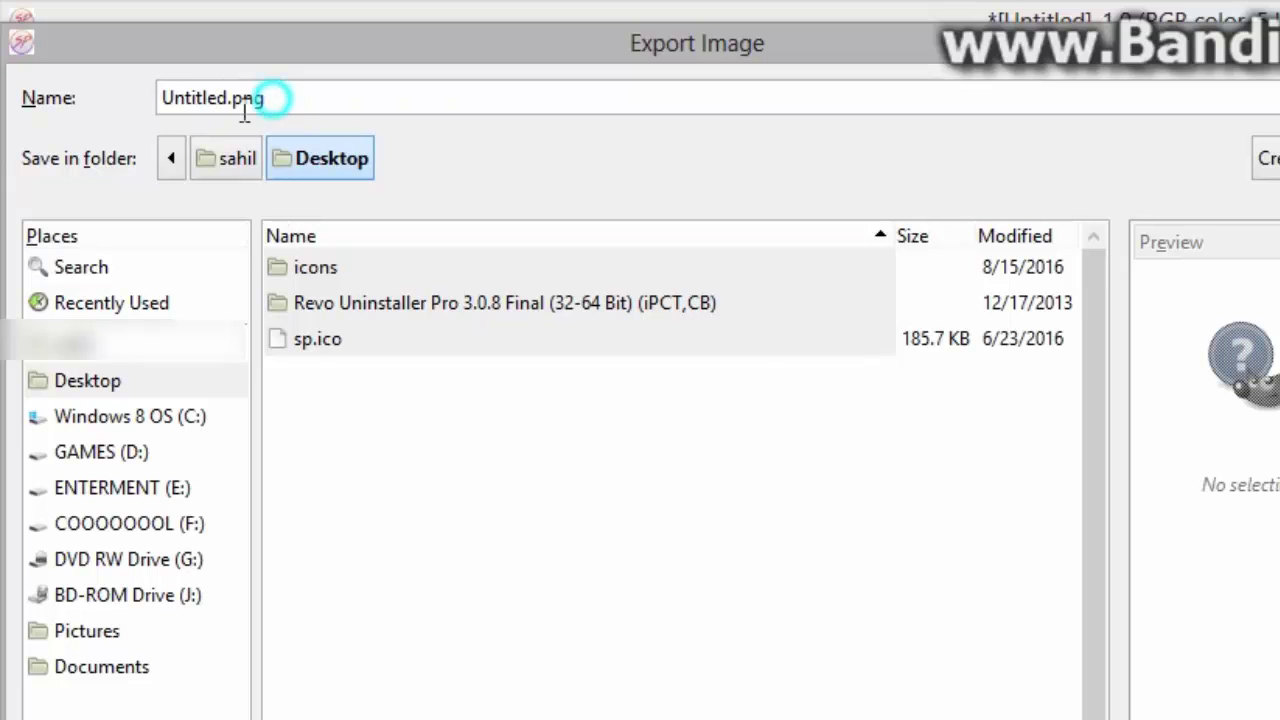
double_click(234, 98)
click(236, 100)
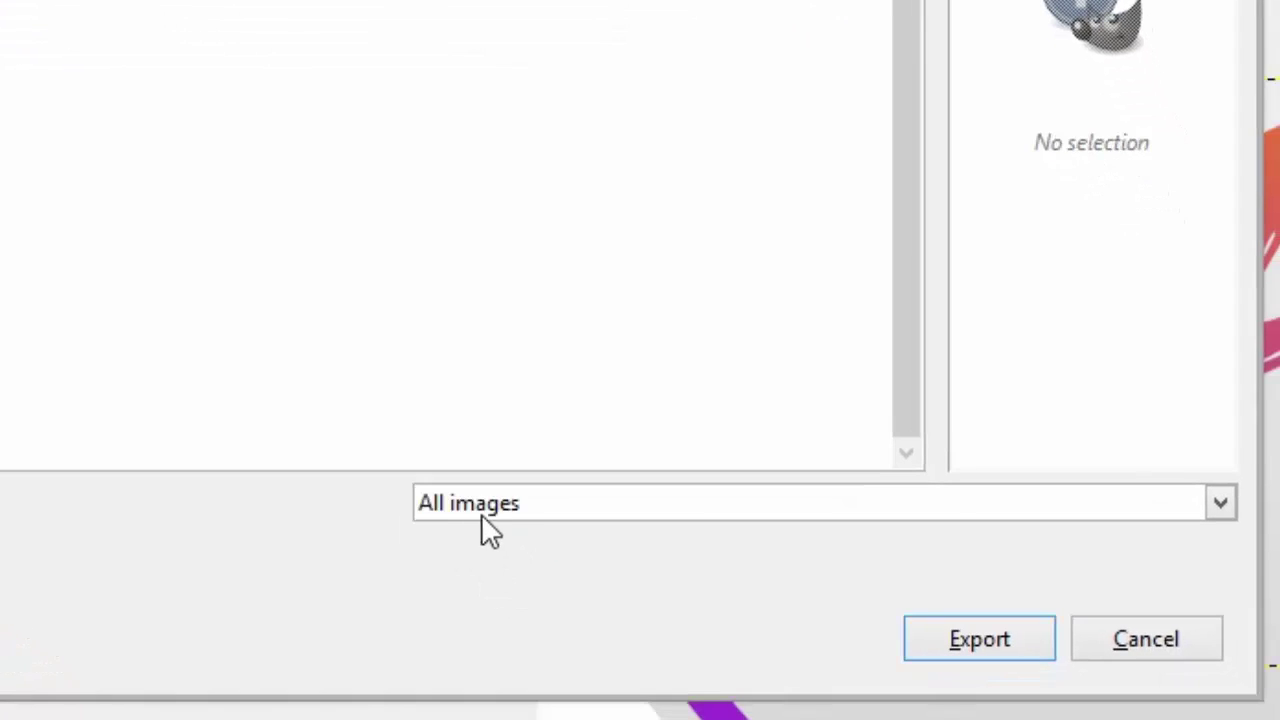
Set the file type to PNG image and confirm the PNG export as Untitled.png.
click(1220, 500)
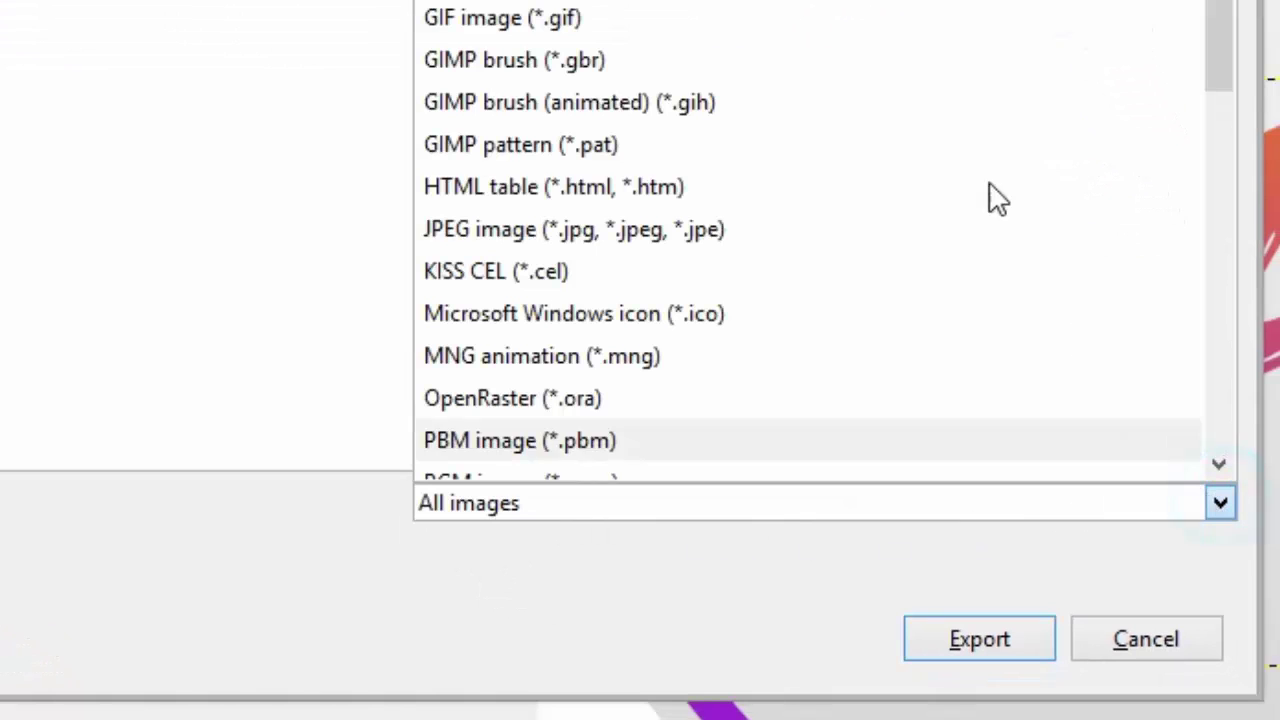
scroll(682, 200, down, 1)
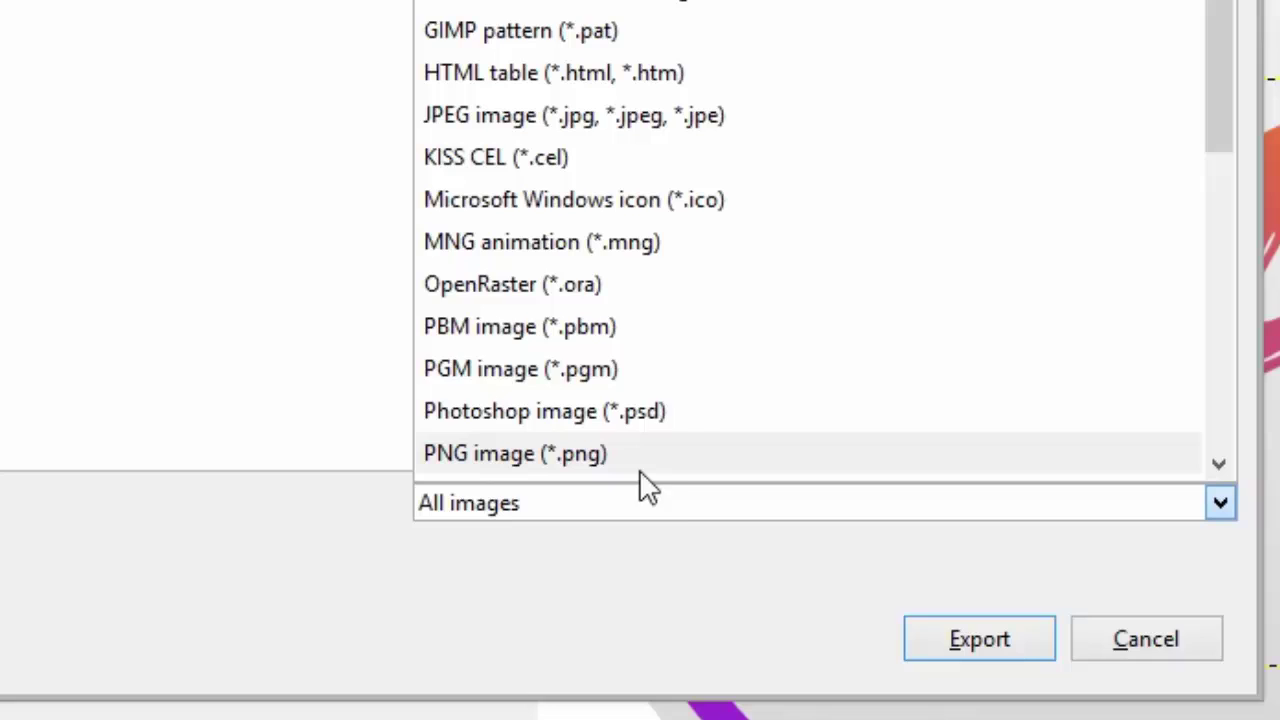
click(680, 460)
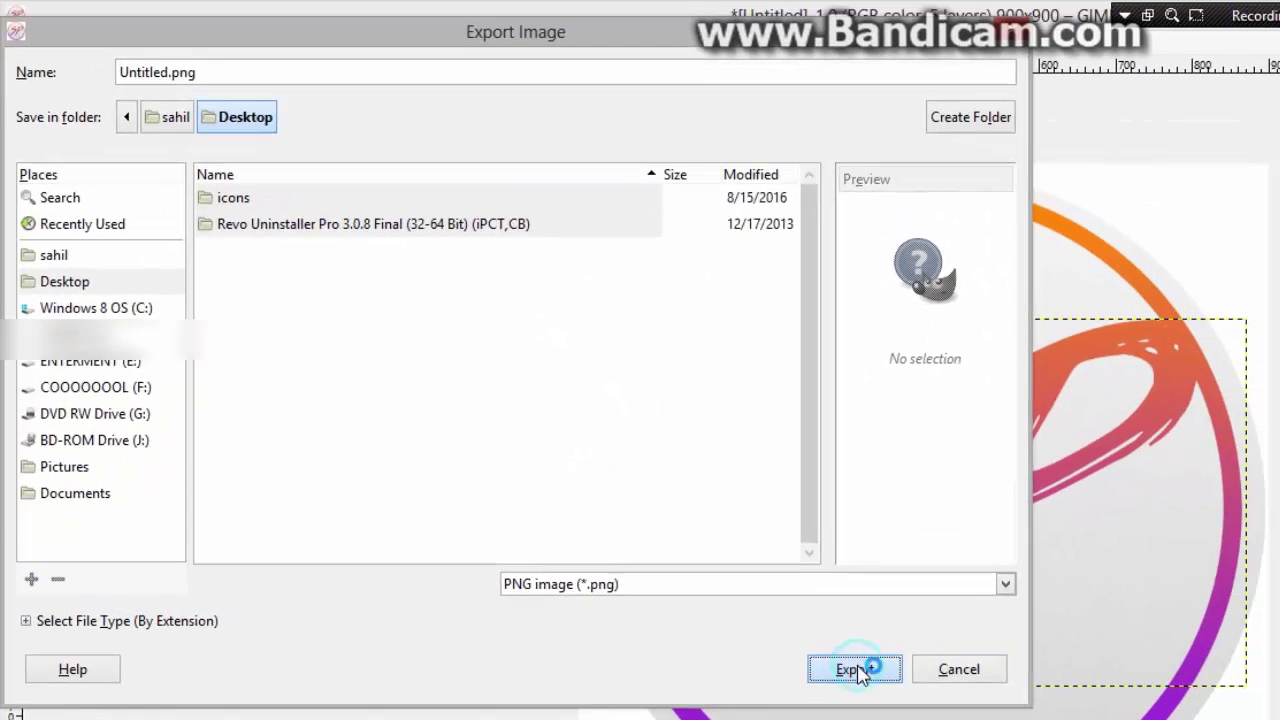
click(891, 660)
drag(167, 45, 177, 50)
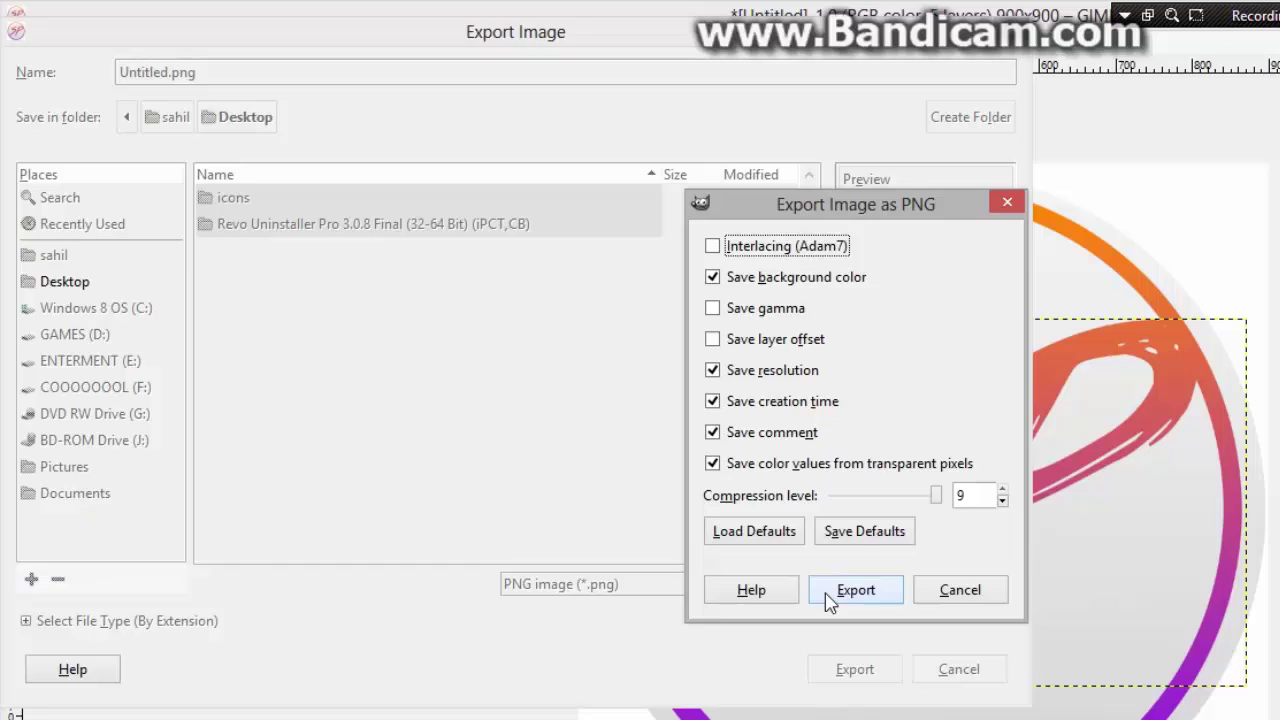
click(829, 595)
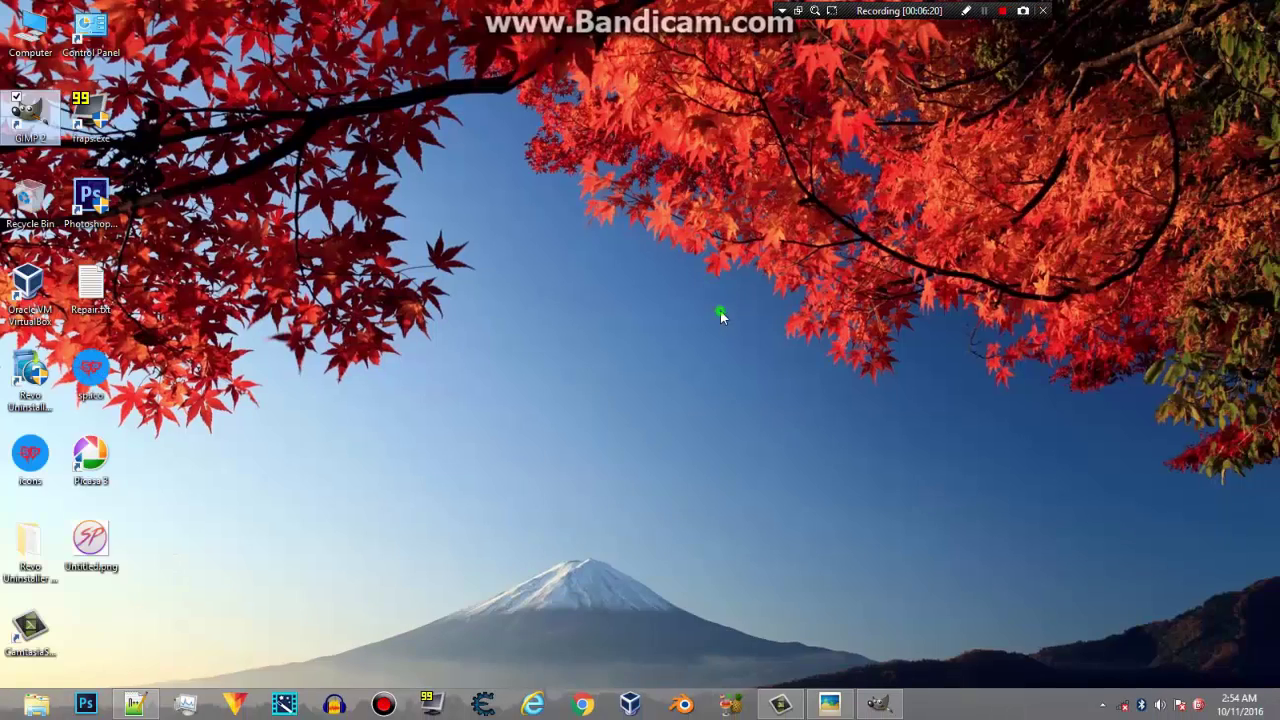
Refresh the desktop, preview Untitled.png in the image viewer, then close it.
right_click(722, 311)
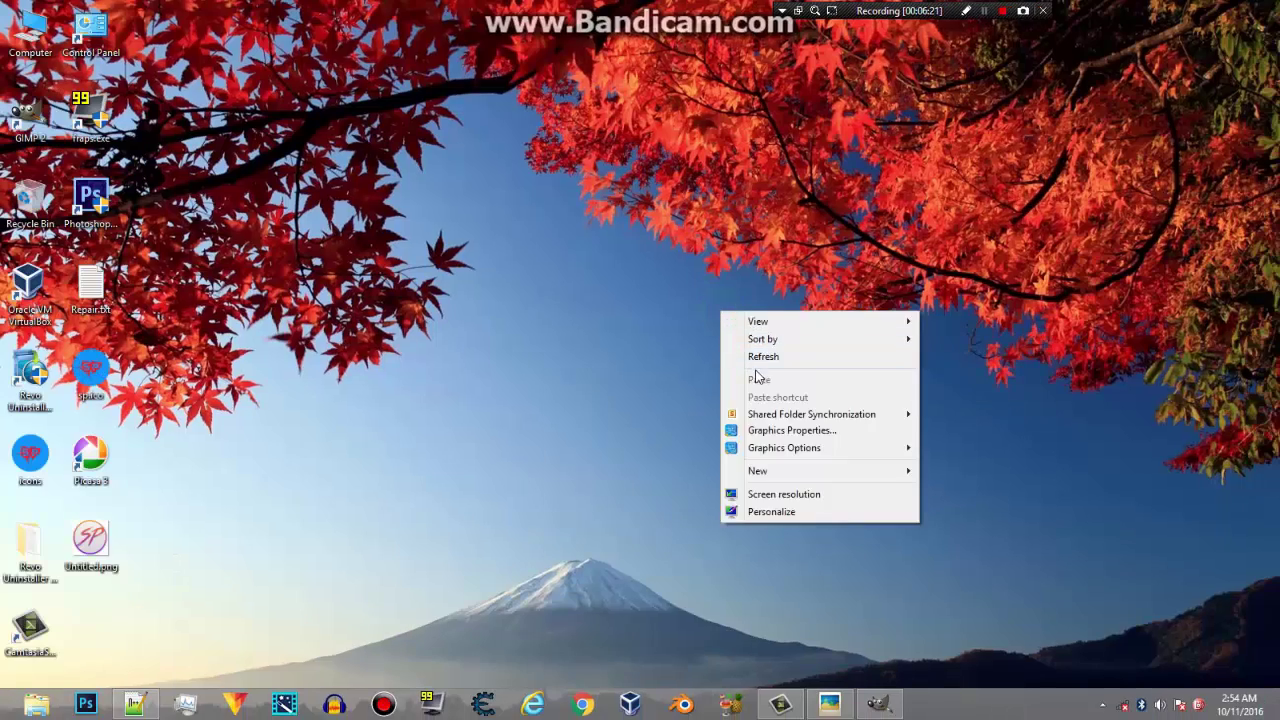
click(760, 356)
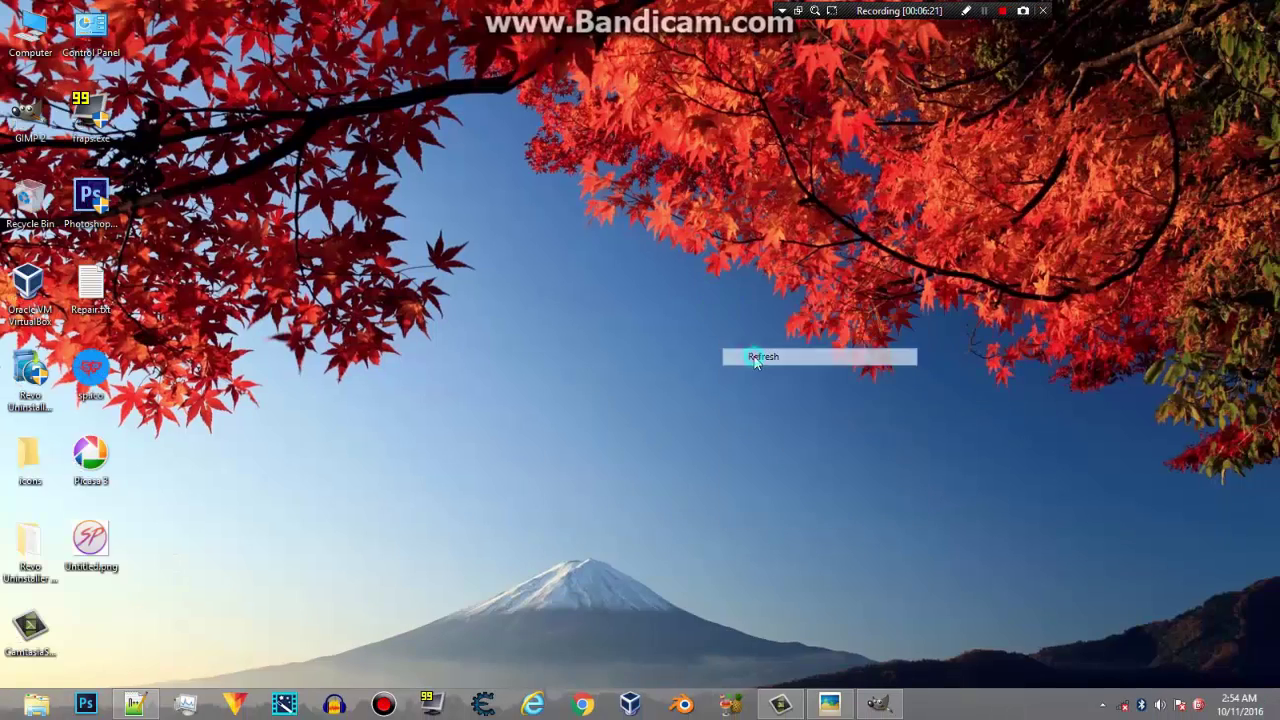
double_click(90, 545)
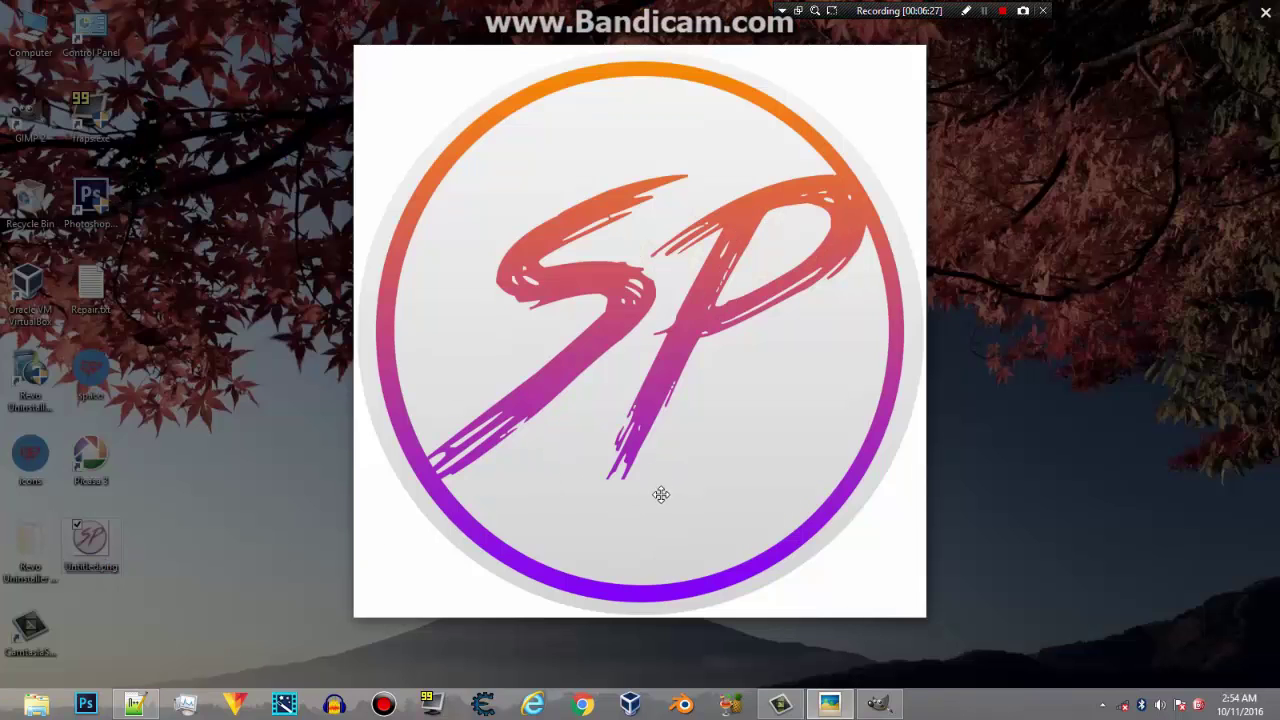
click(1266, 12)
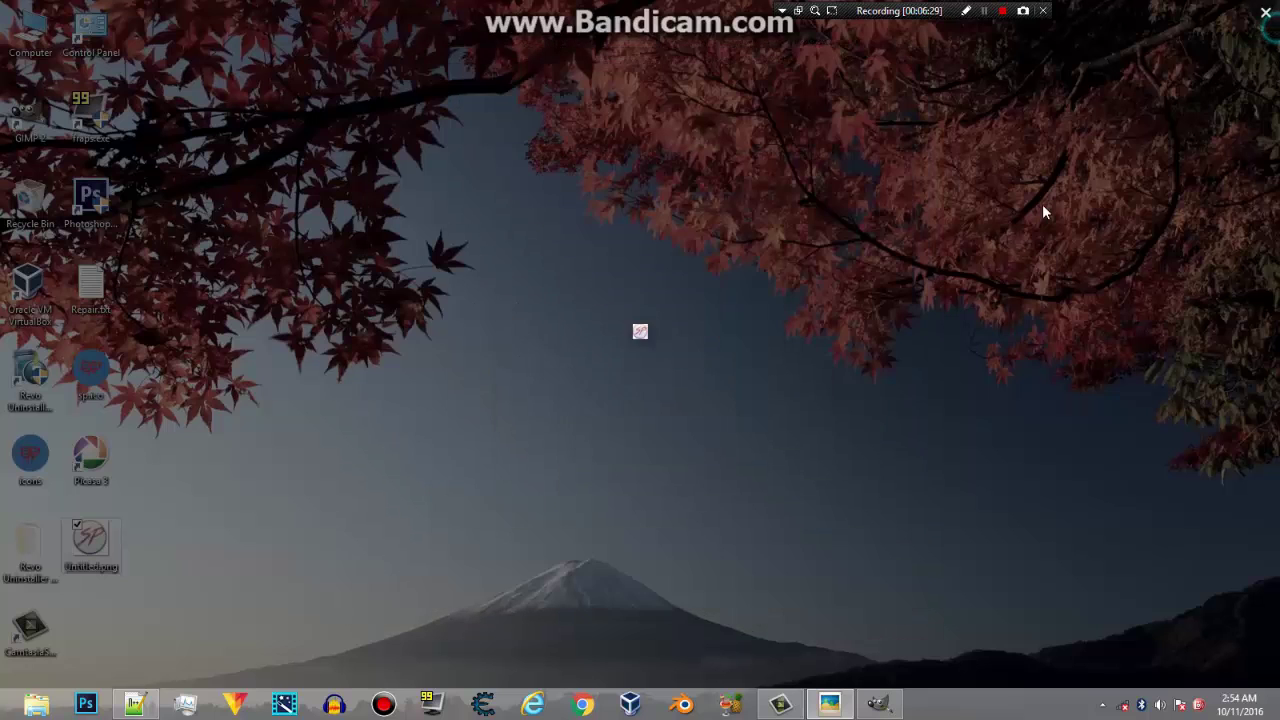
Refresh the Windows desktop twice more.
right_click(641, 195)
click(684, 240)
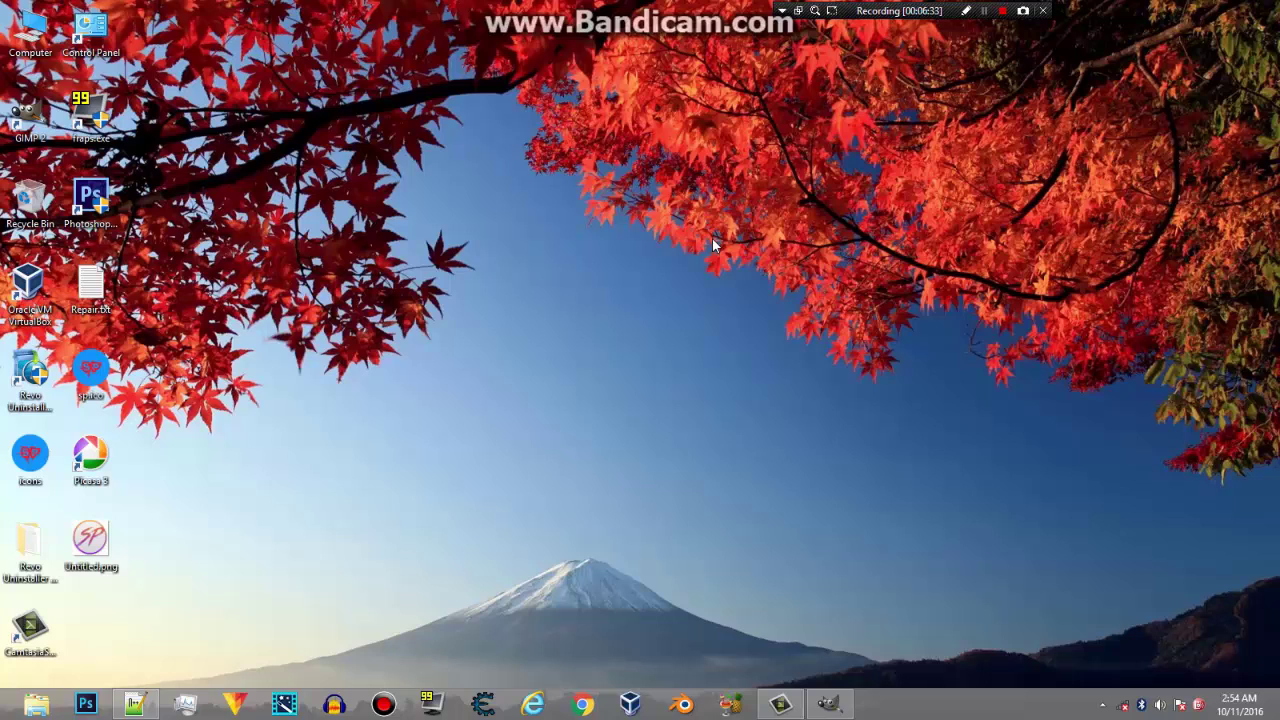
right_click(675, 225)
click(726, 270)
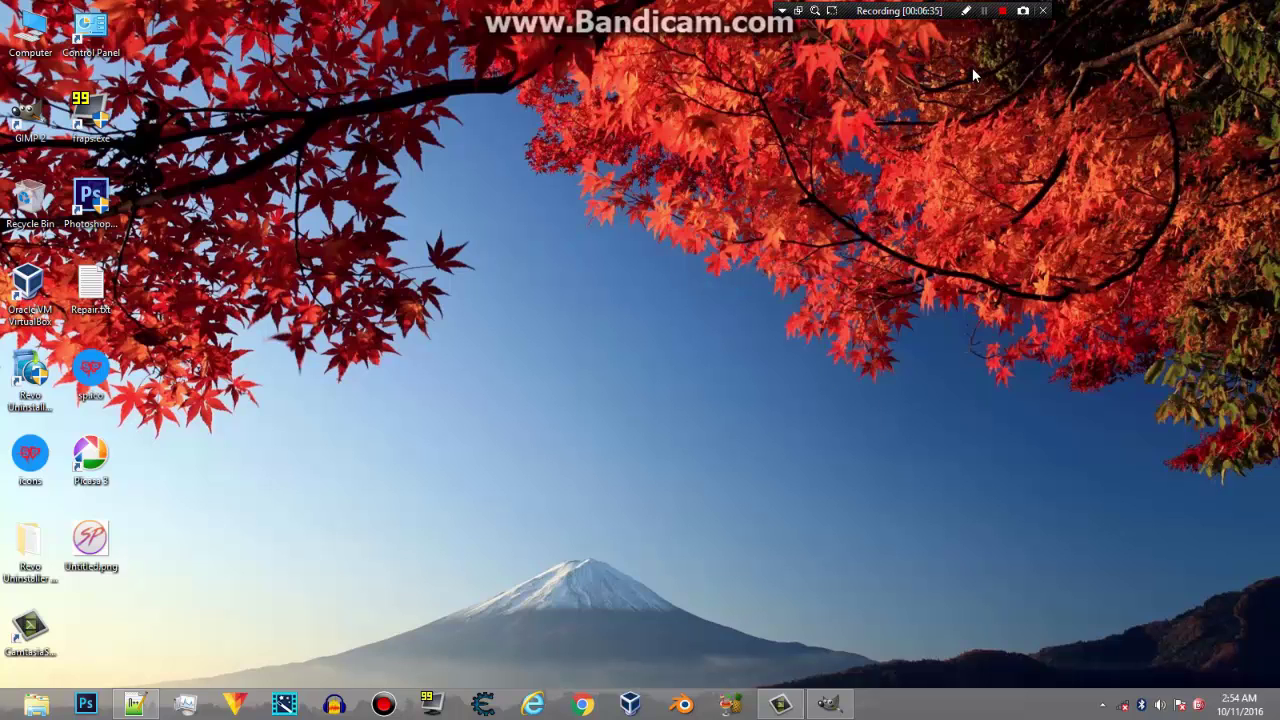